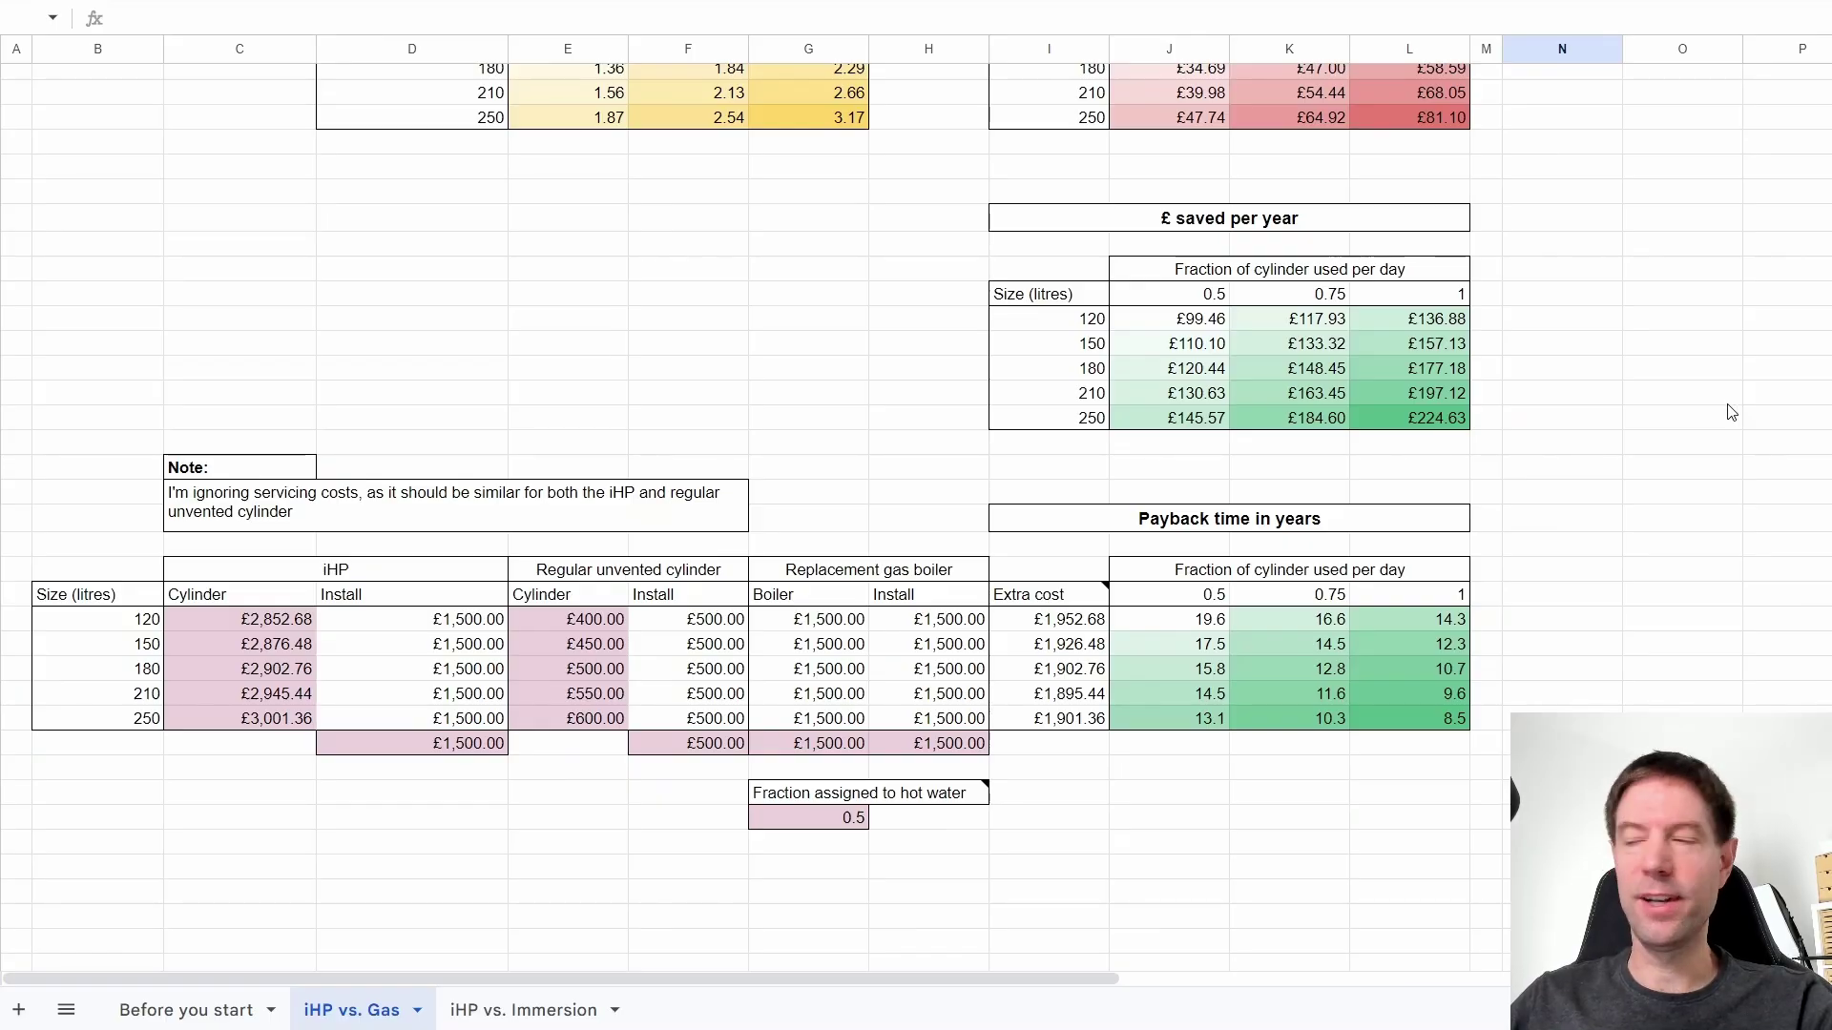
scroll(1732, 414, "up", 15)
scroll(1709, 417, "up", 3)
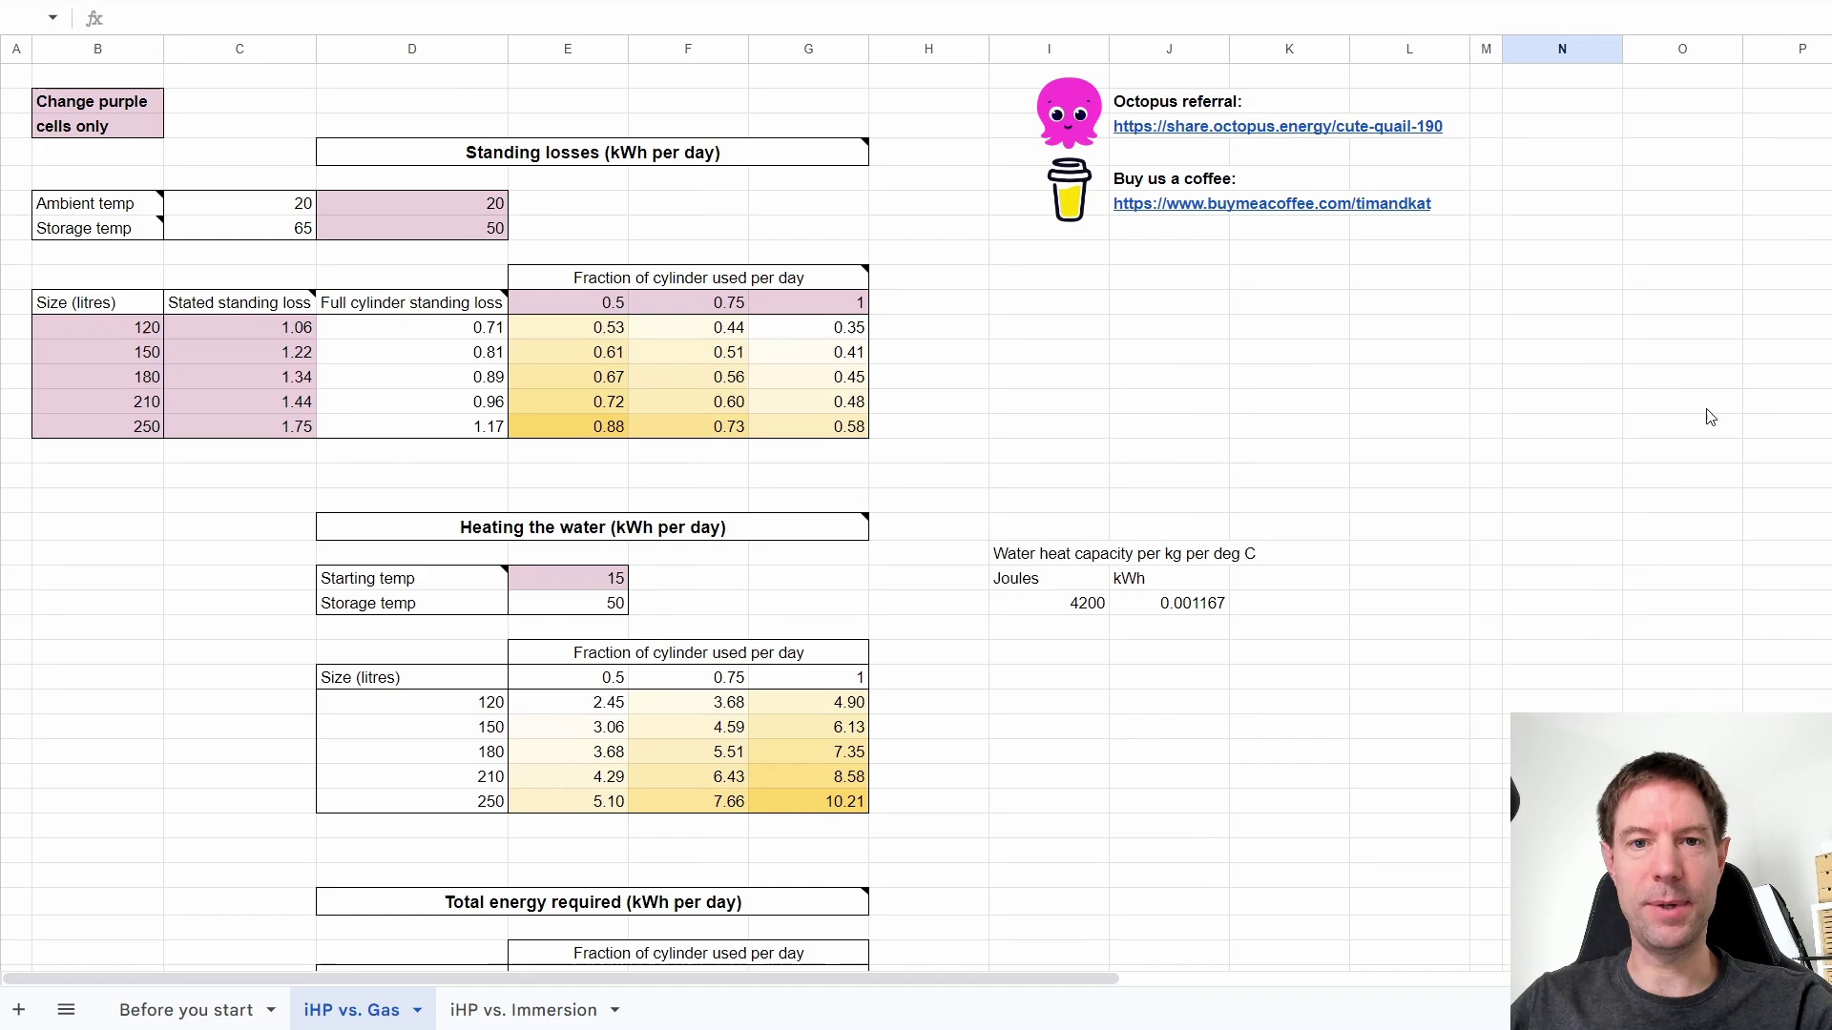
scroll(1710, 417, "down", 8)
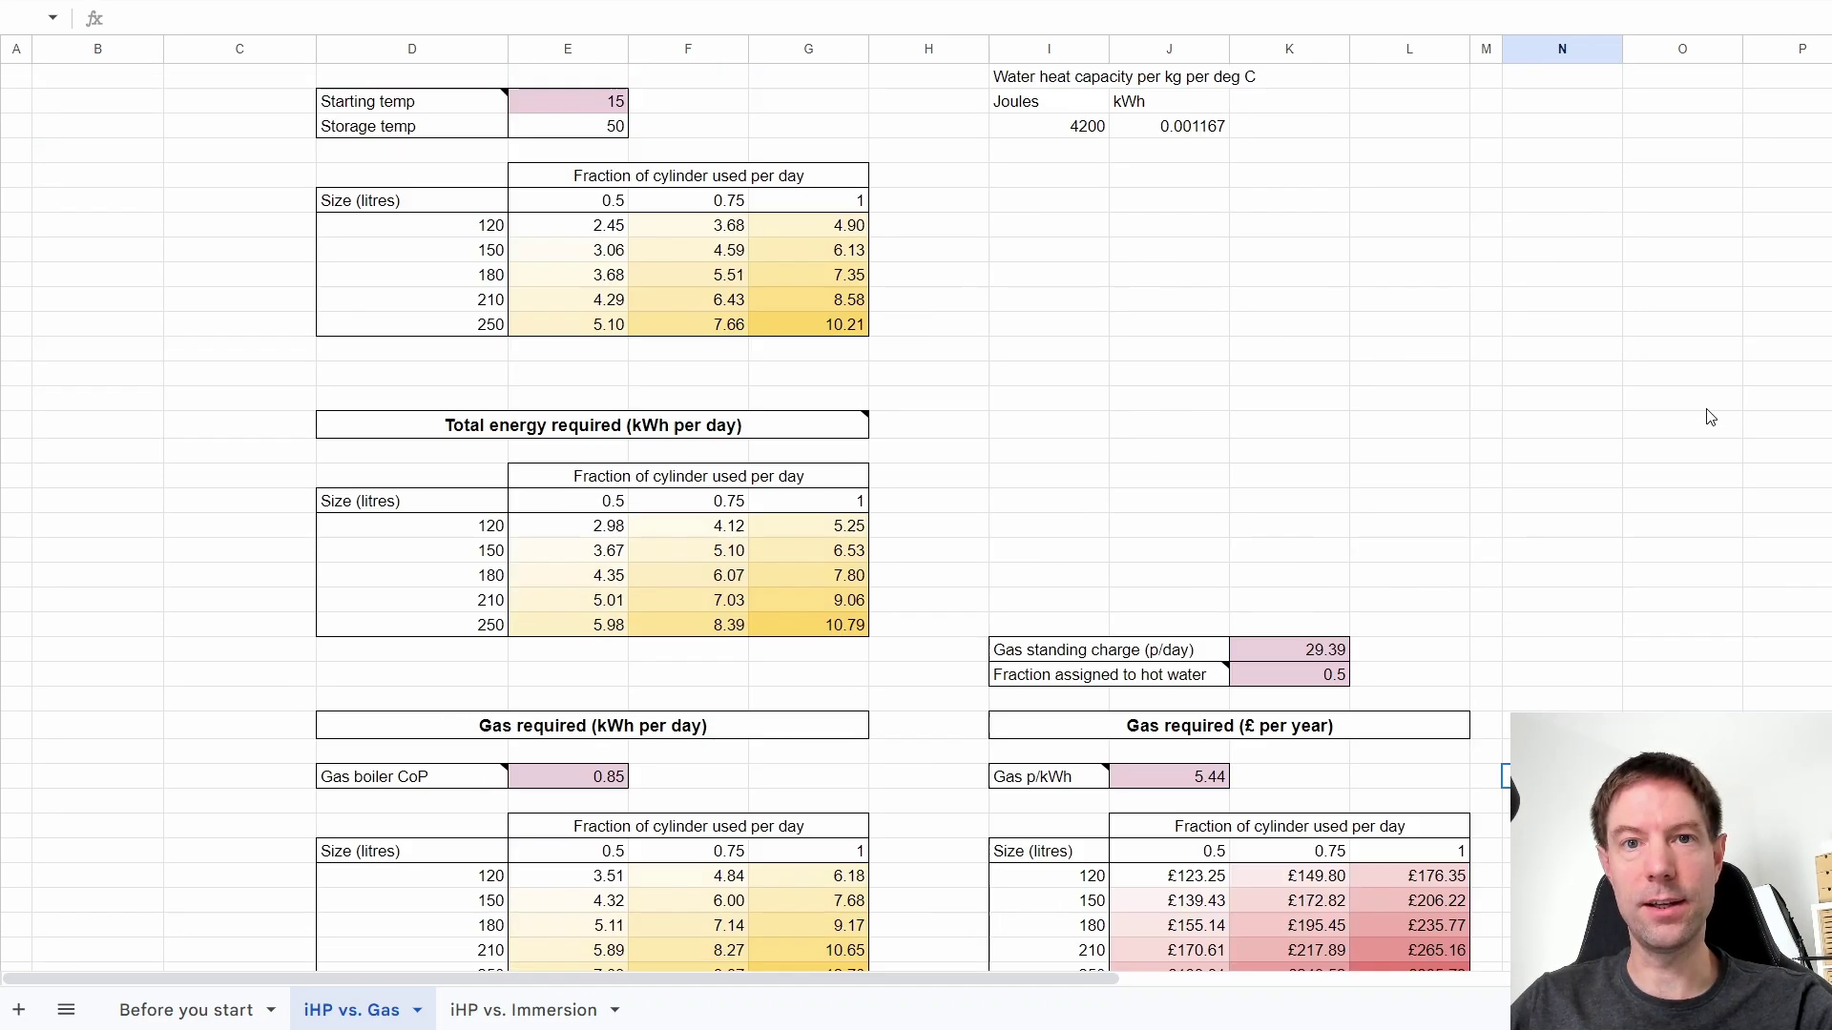
scroll(1709, 417, "down", 9)
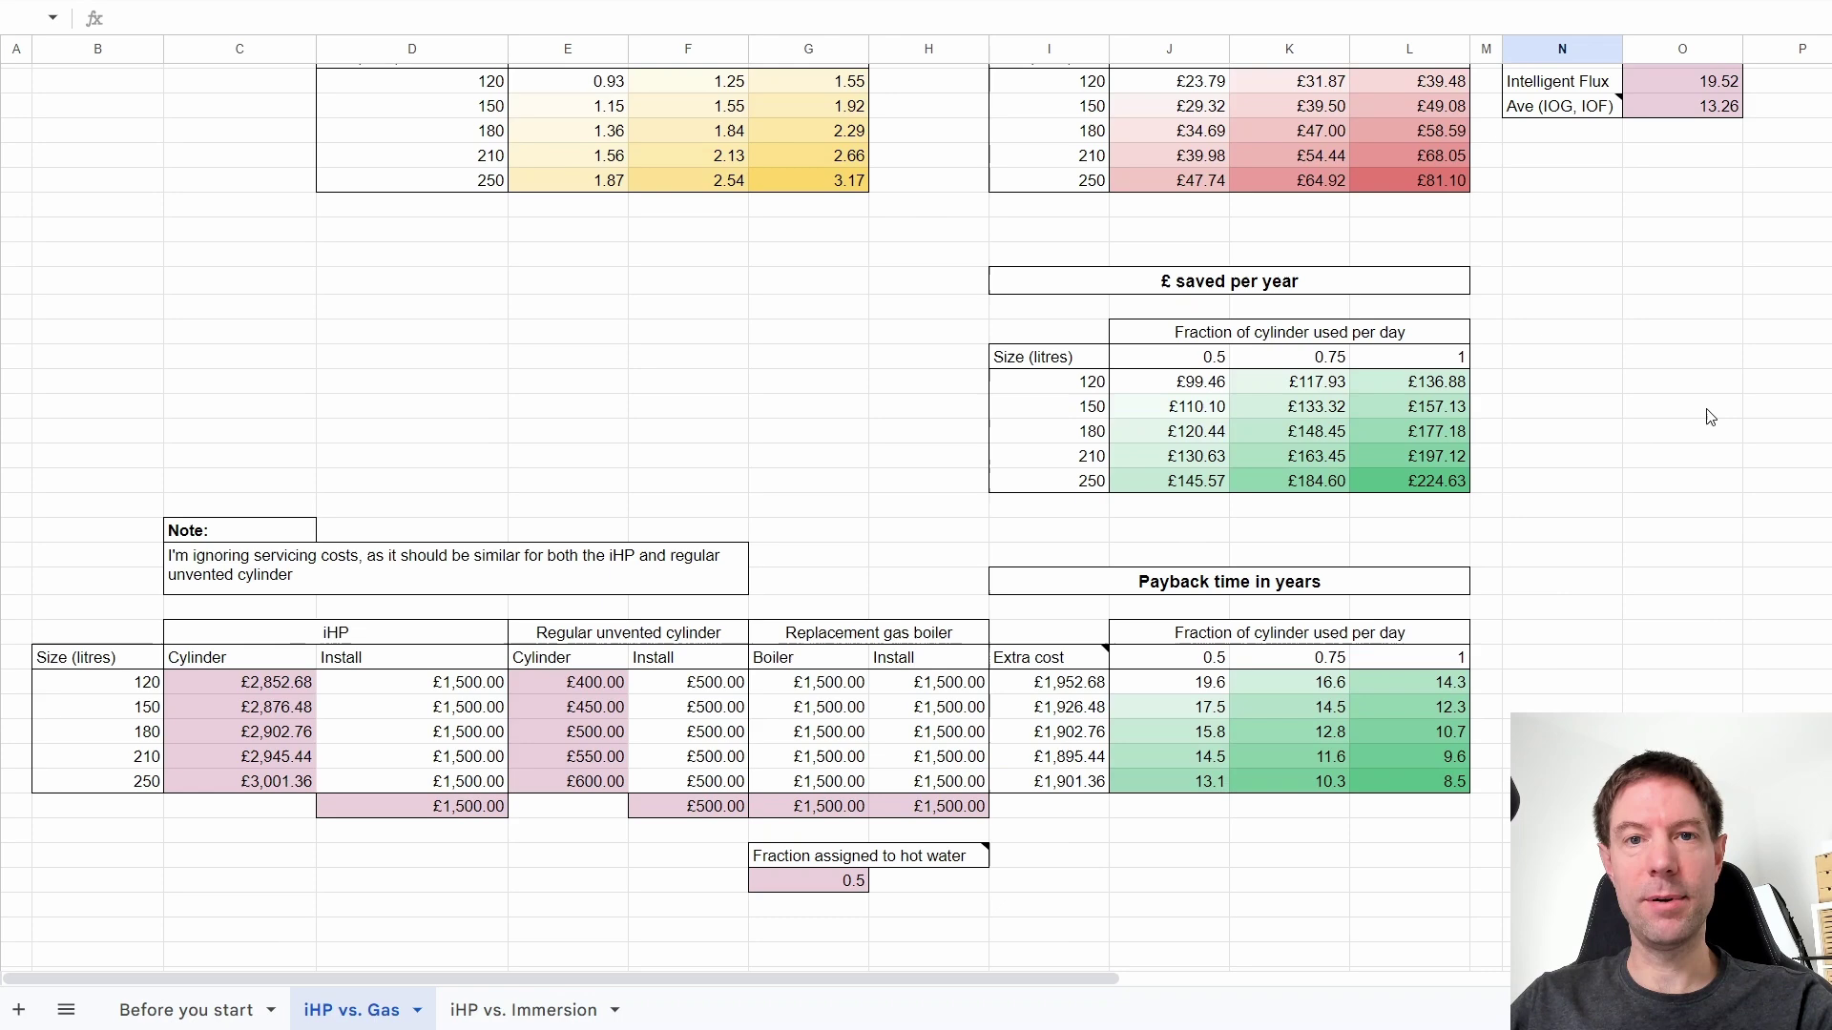
scroll(1710, 417, "down", 1)
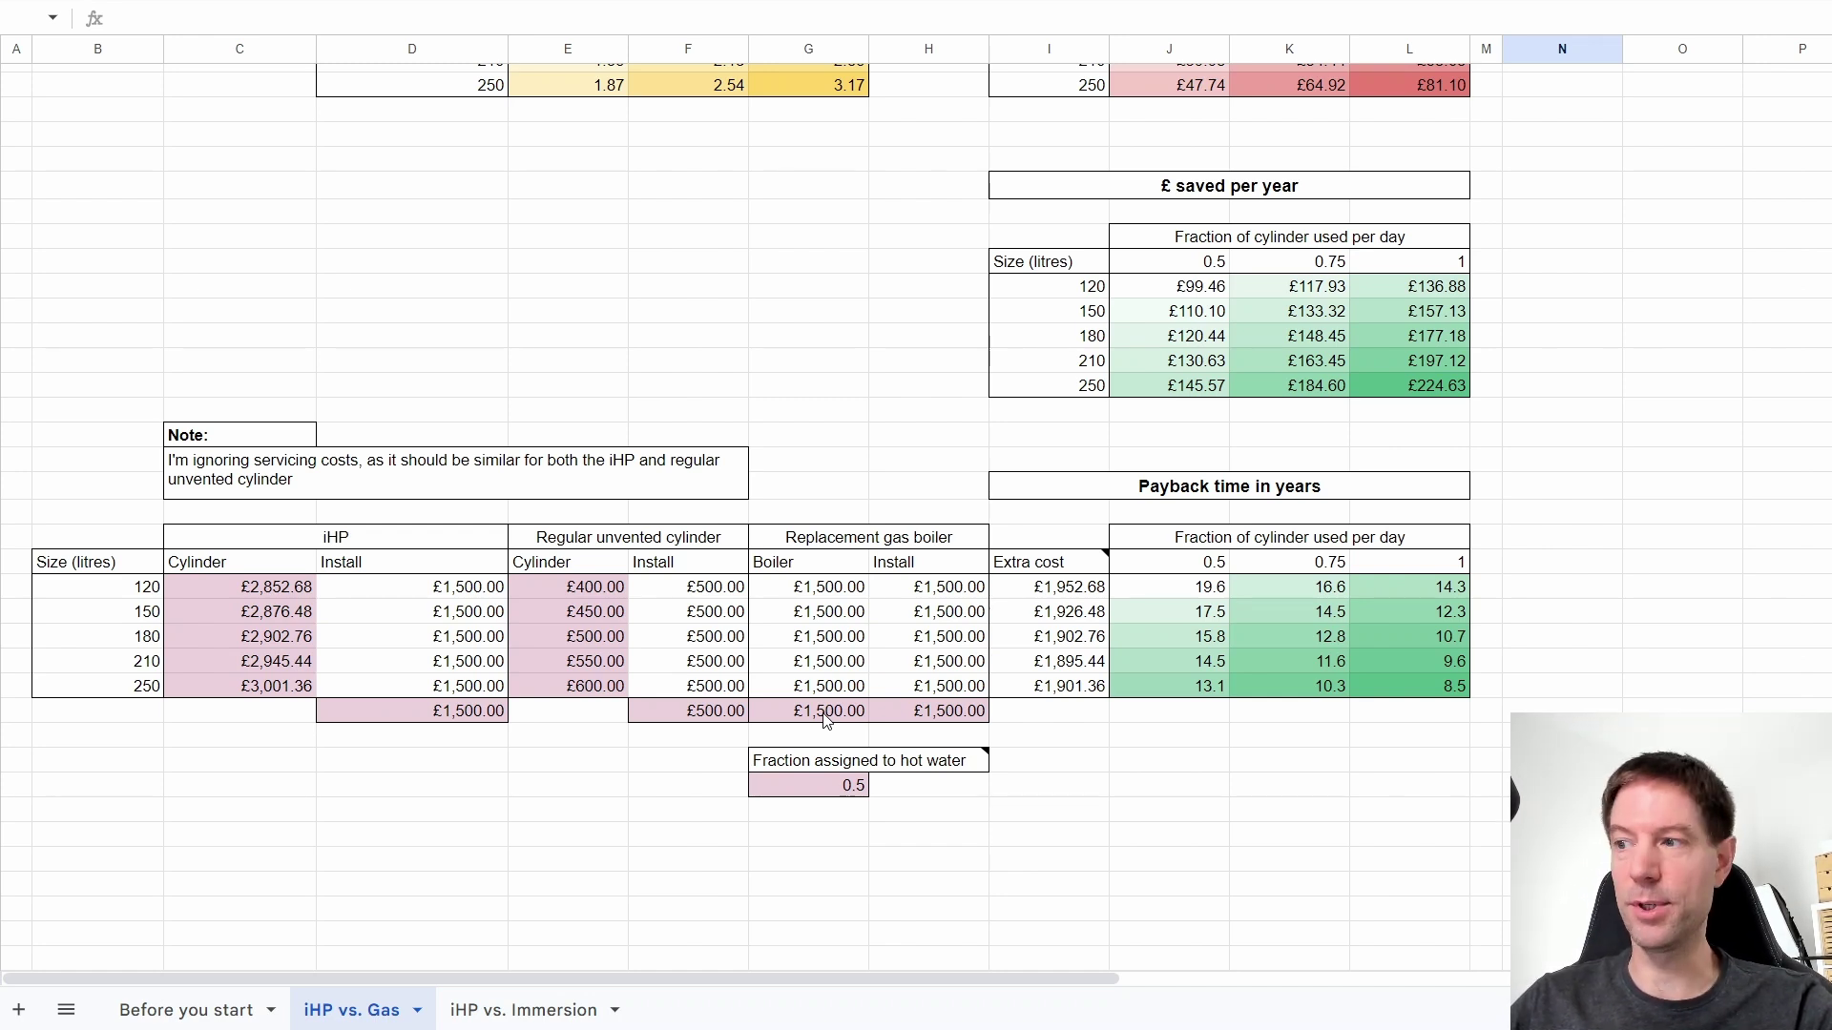
left_click_drag(826, 720, 901, 725)
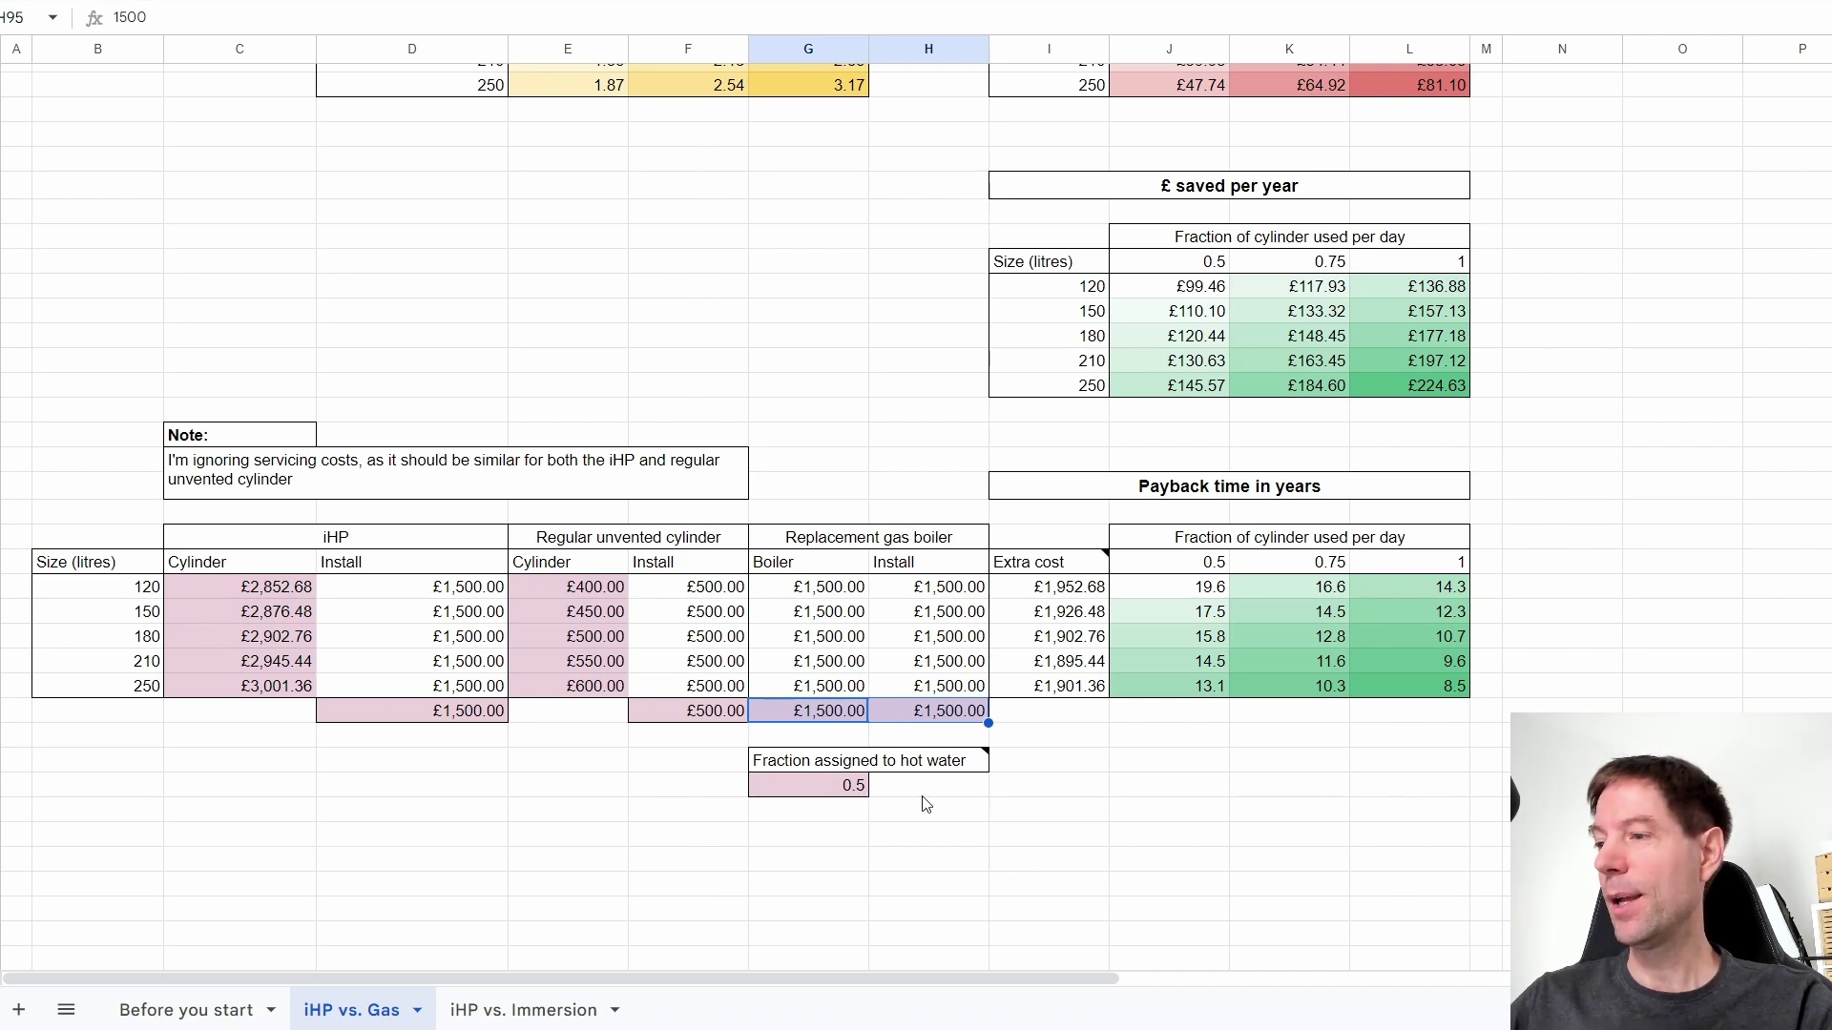
left_click(816, 786)
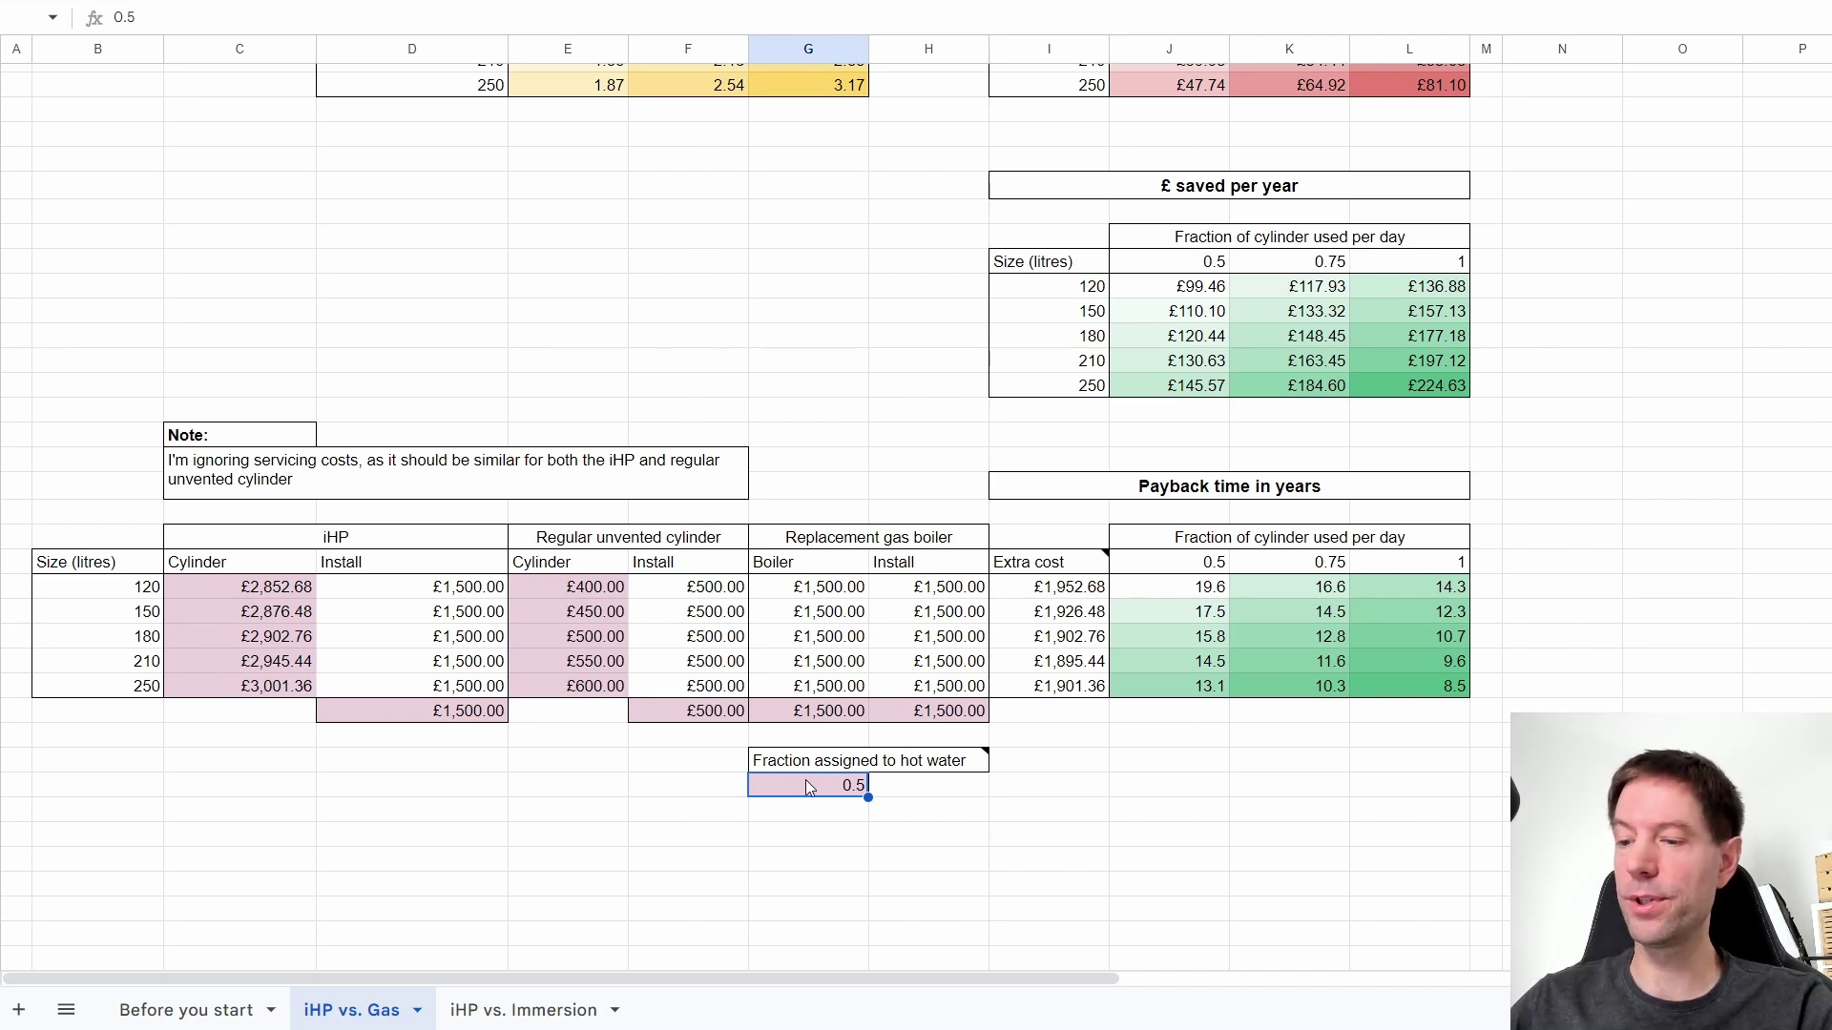
type("0.25")
key("Return")
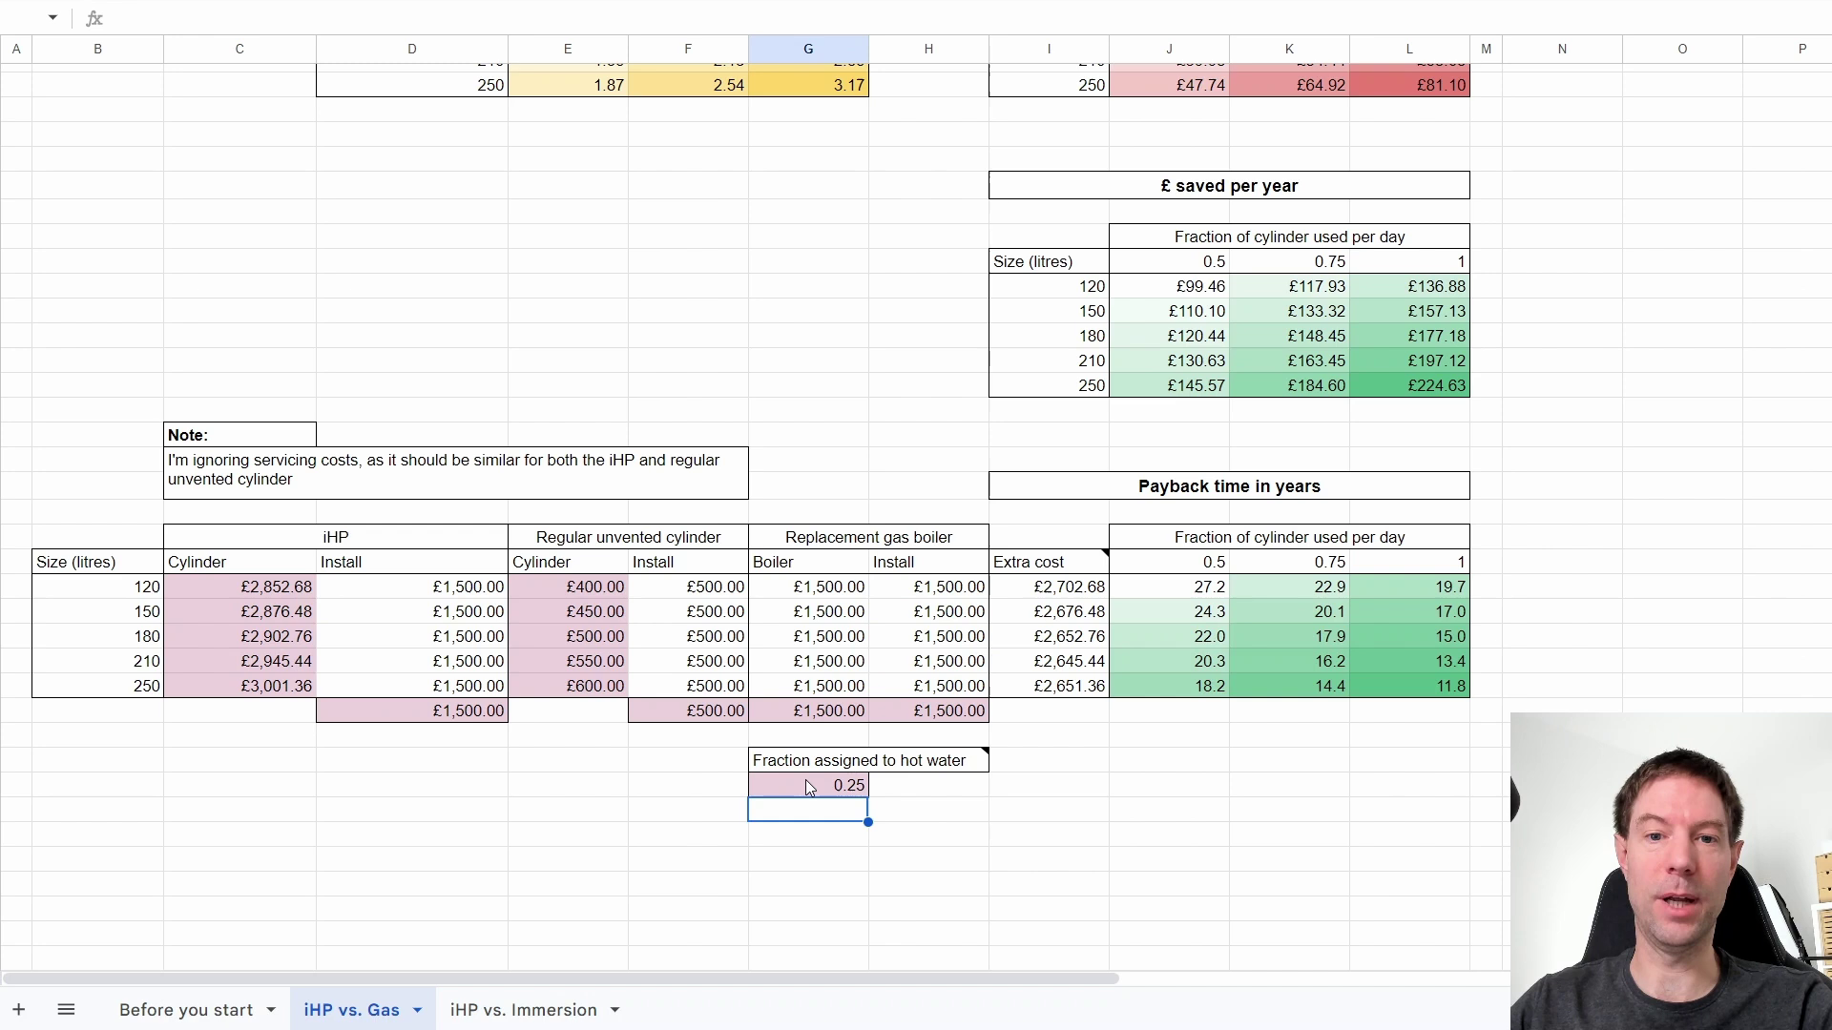
left_click(806, 782)
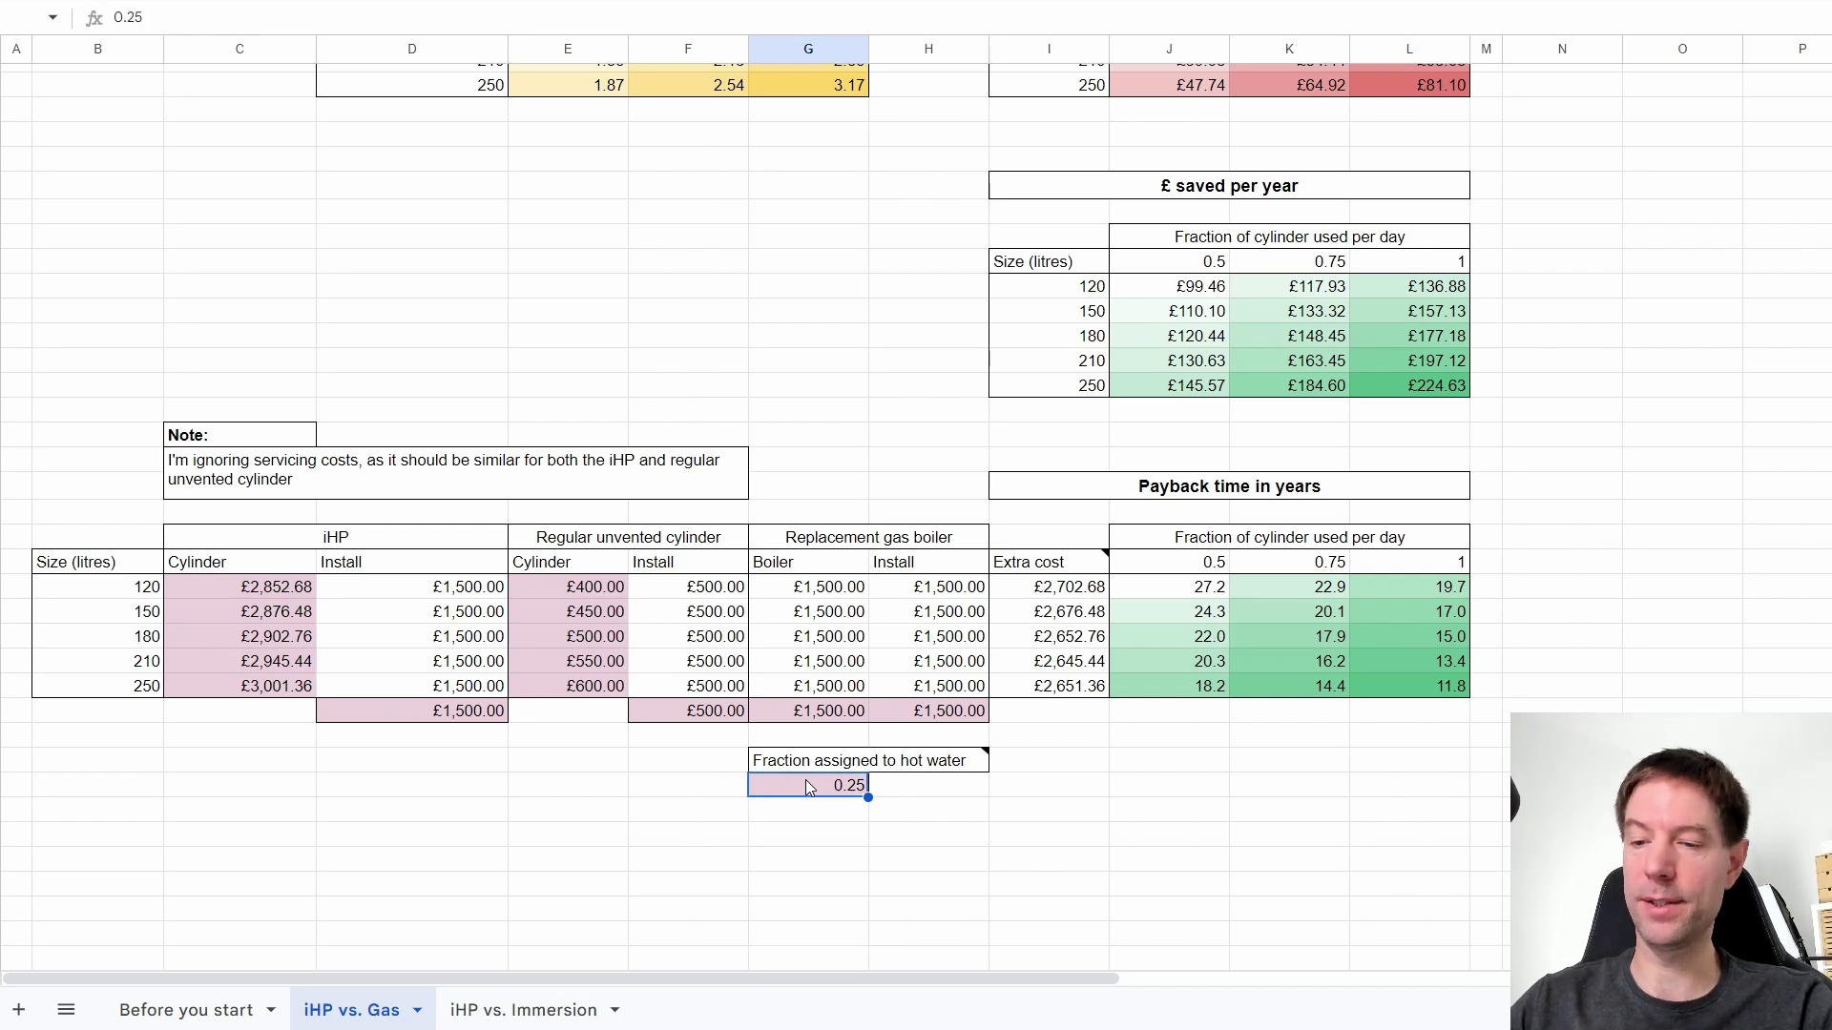
type("0.5")
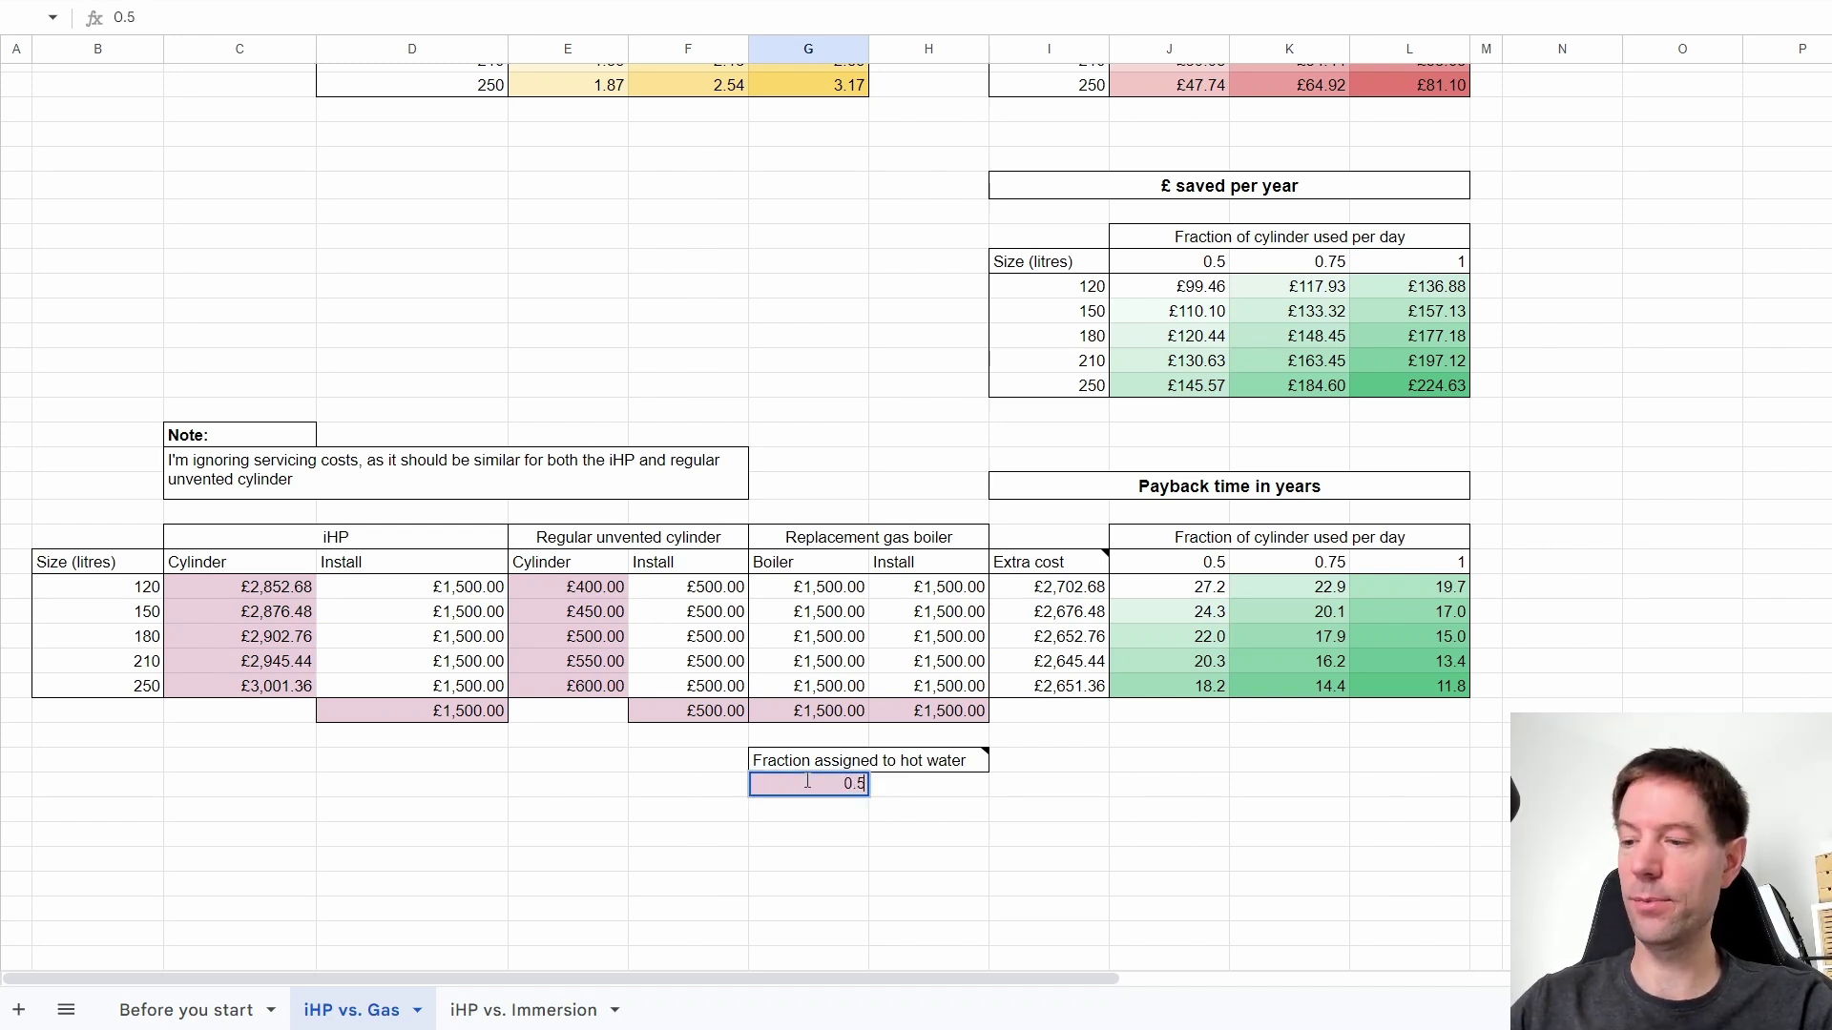
key("Return")
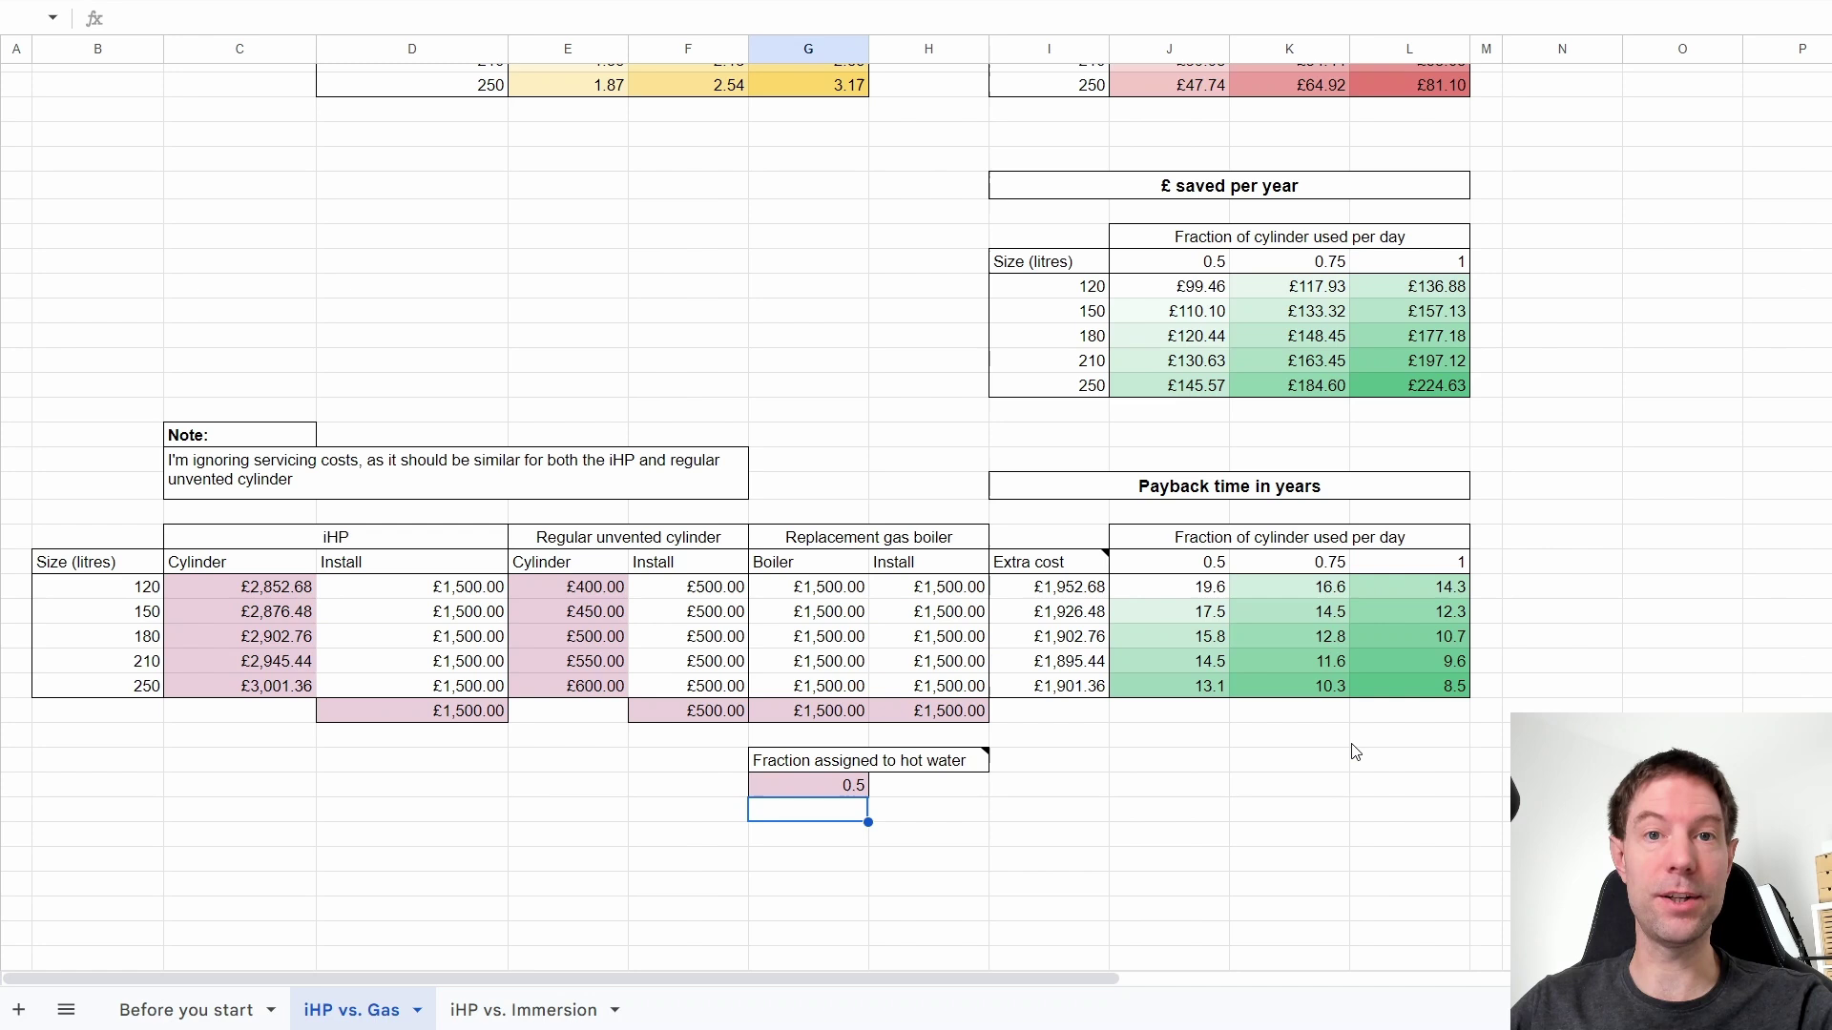
left_click(845, 788)
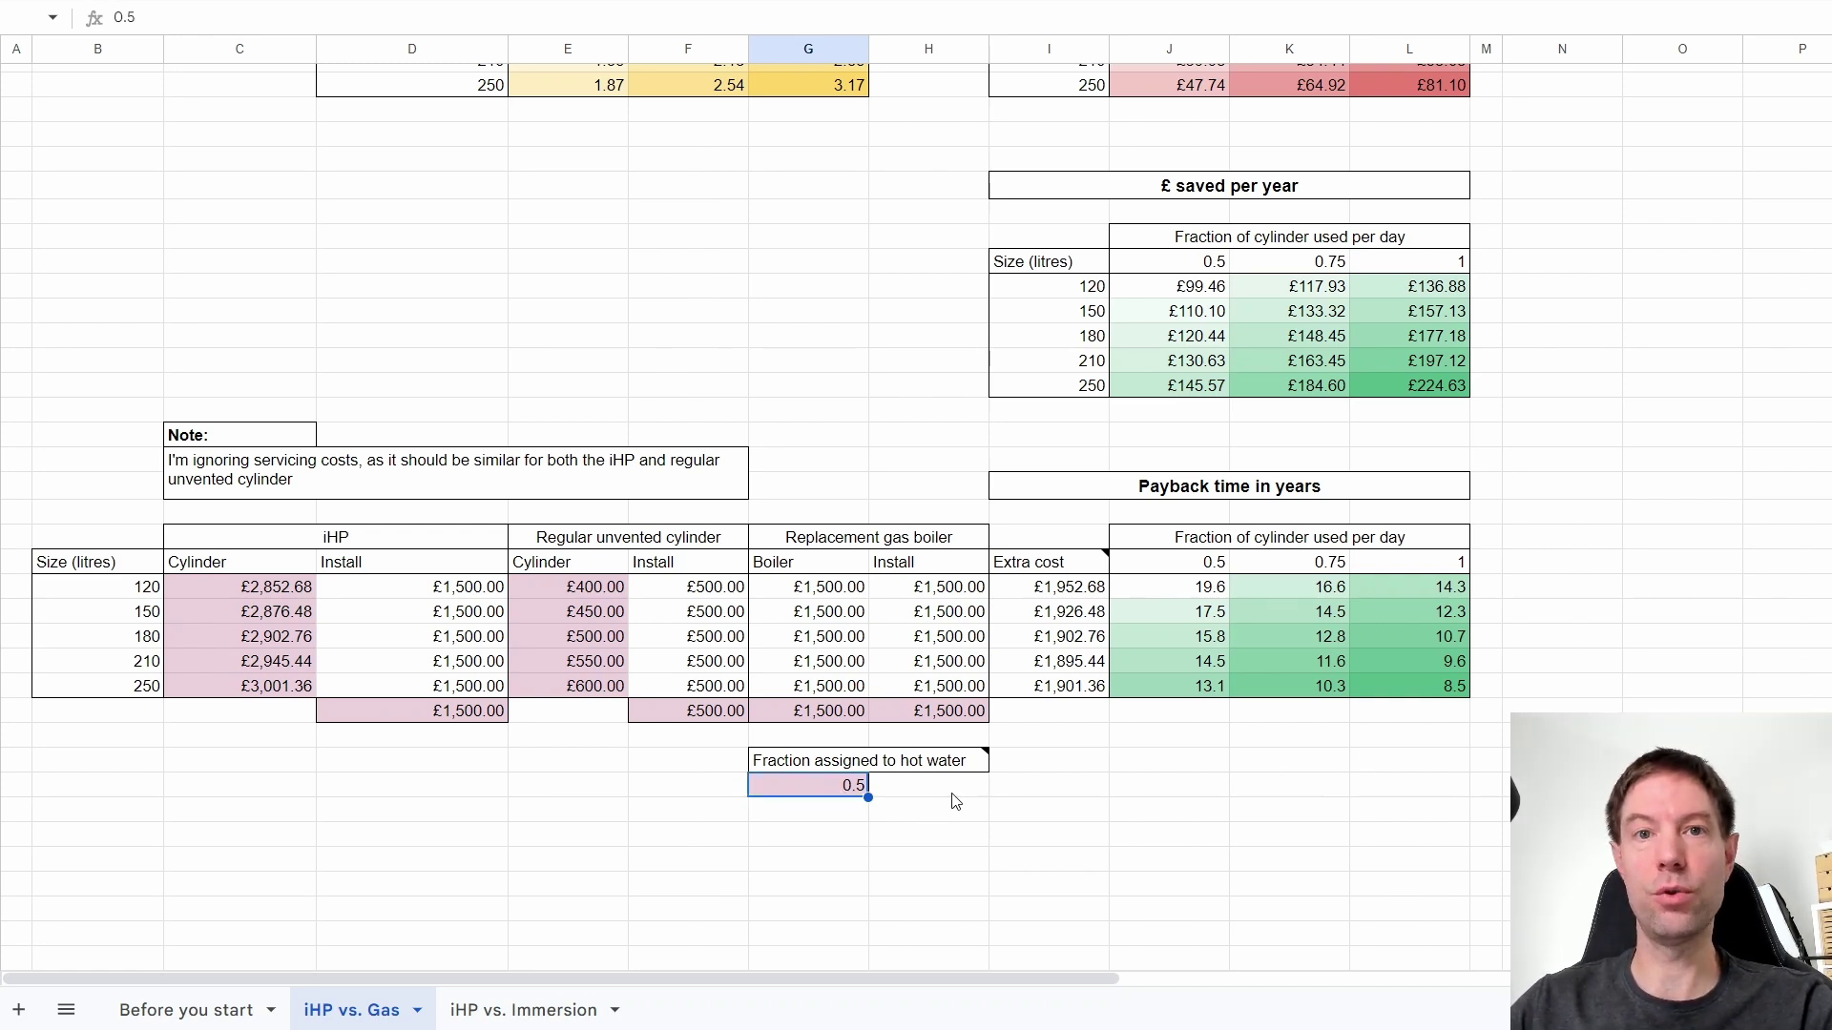
type("0")
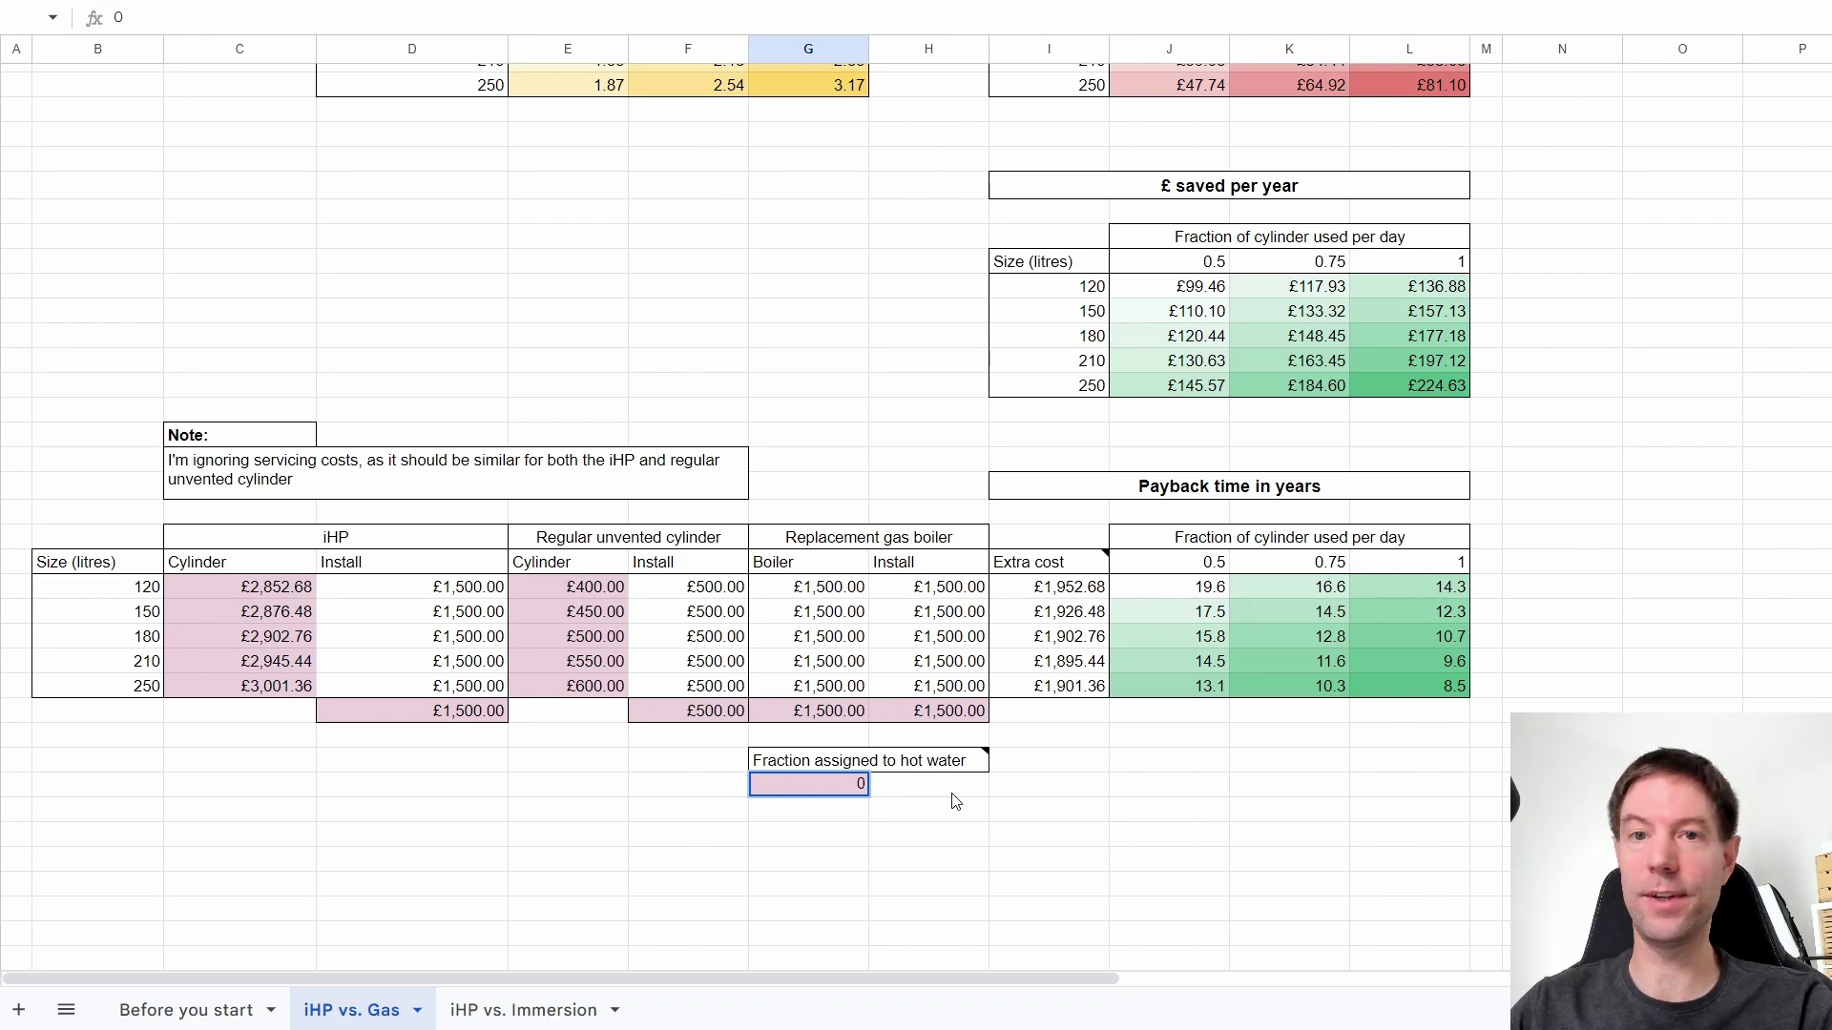
key("Return")
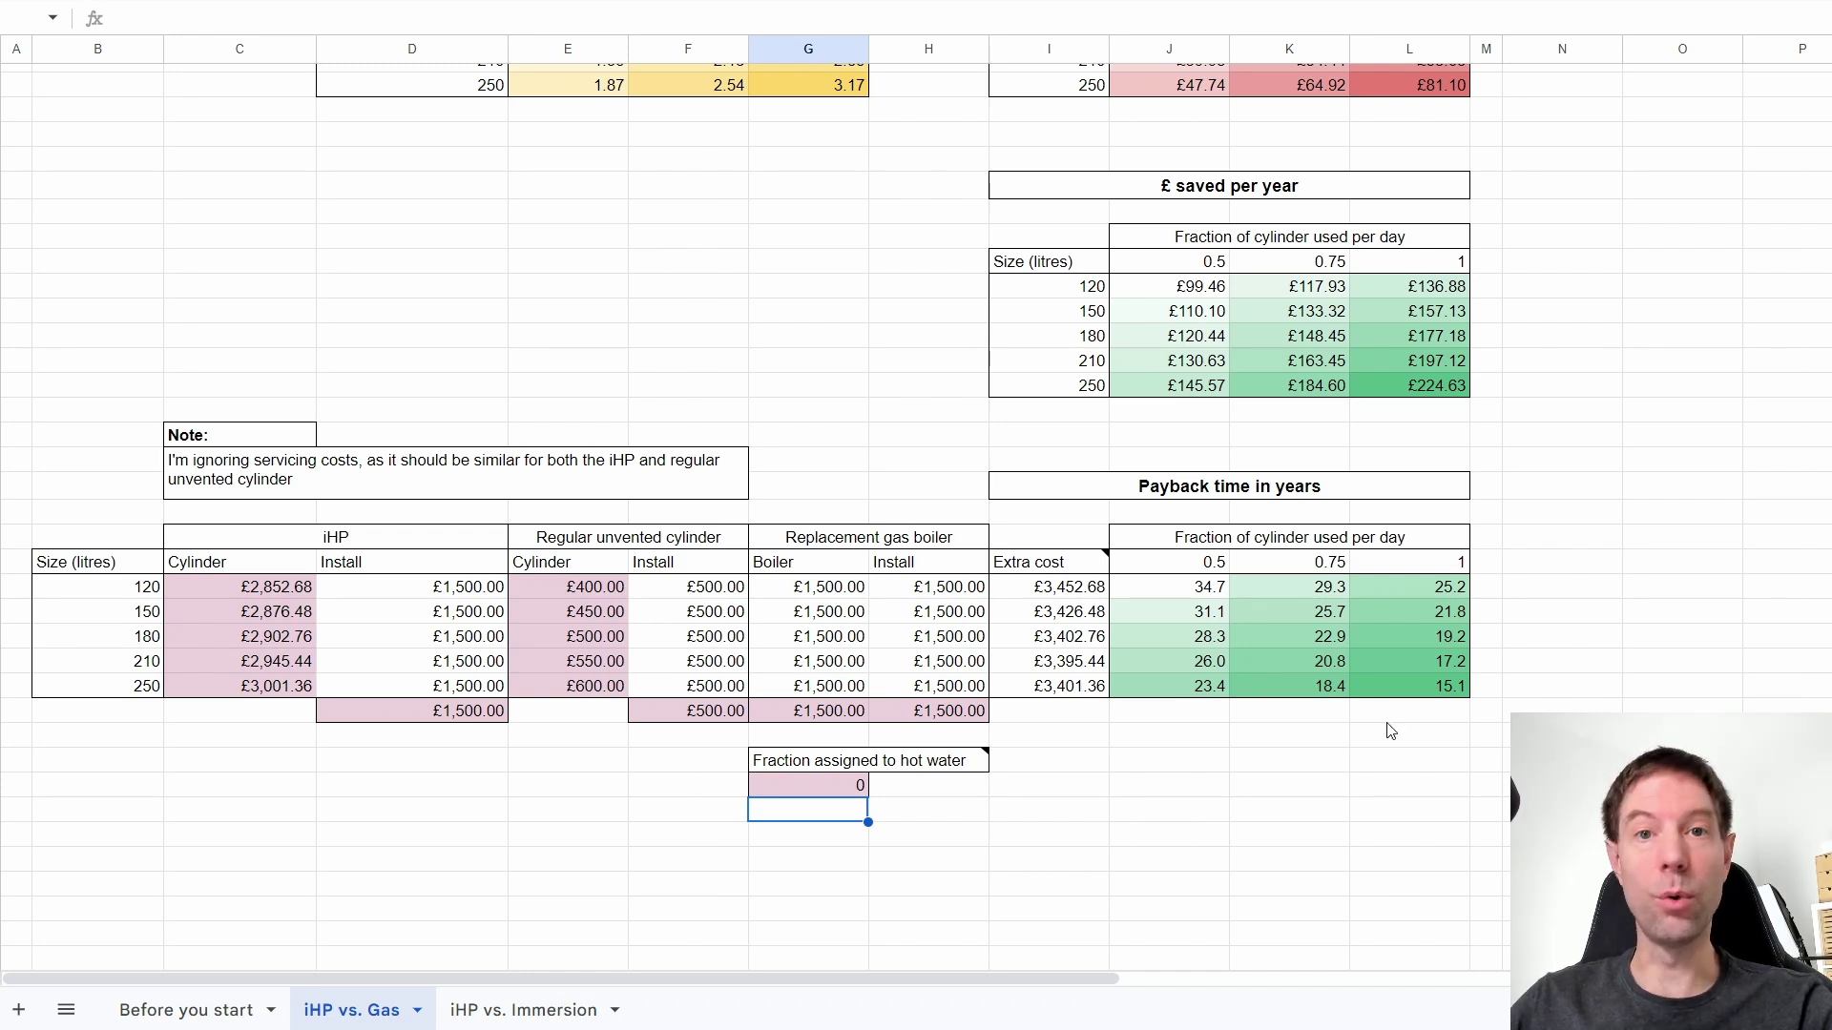
left_click(1428, 692)
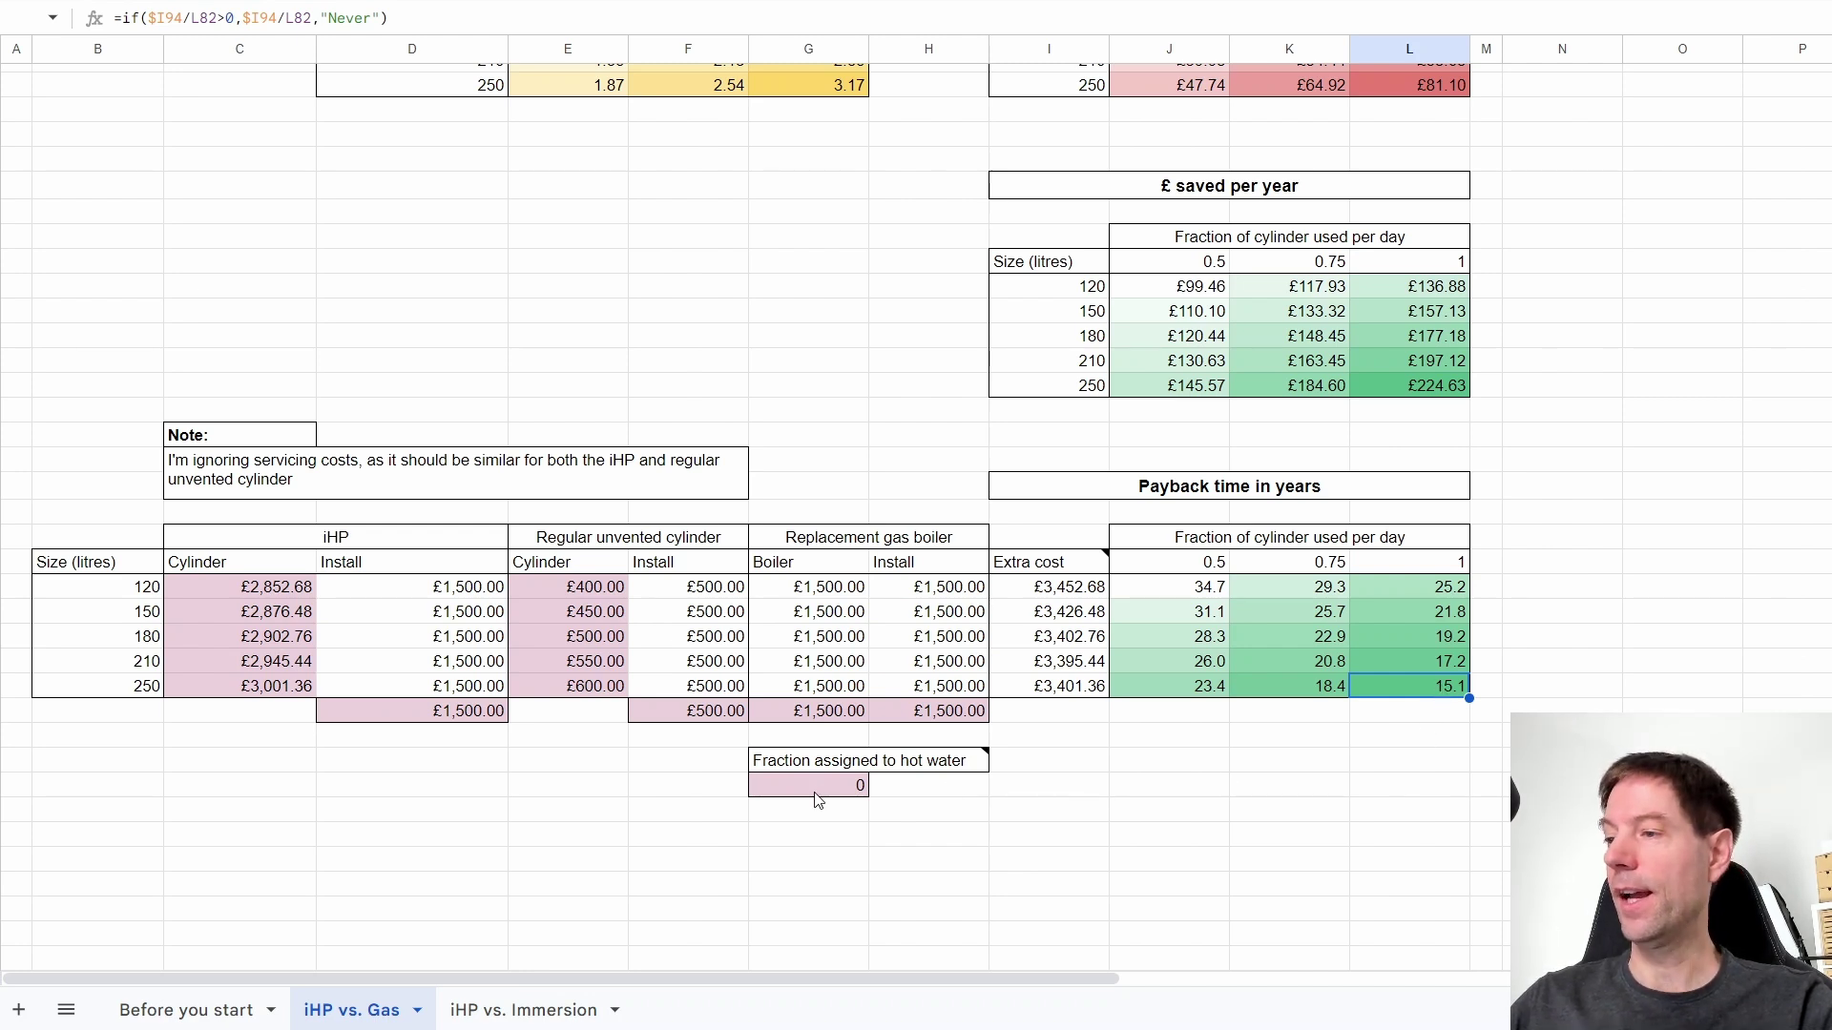
left_click_drag(1183, 596, 1450, 686)
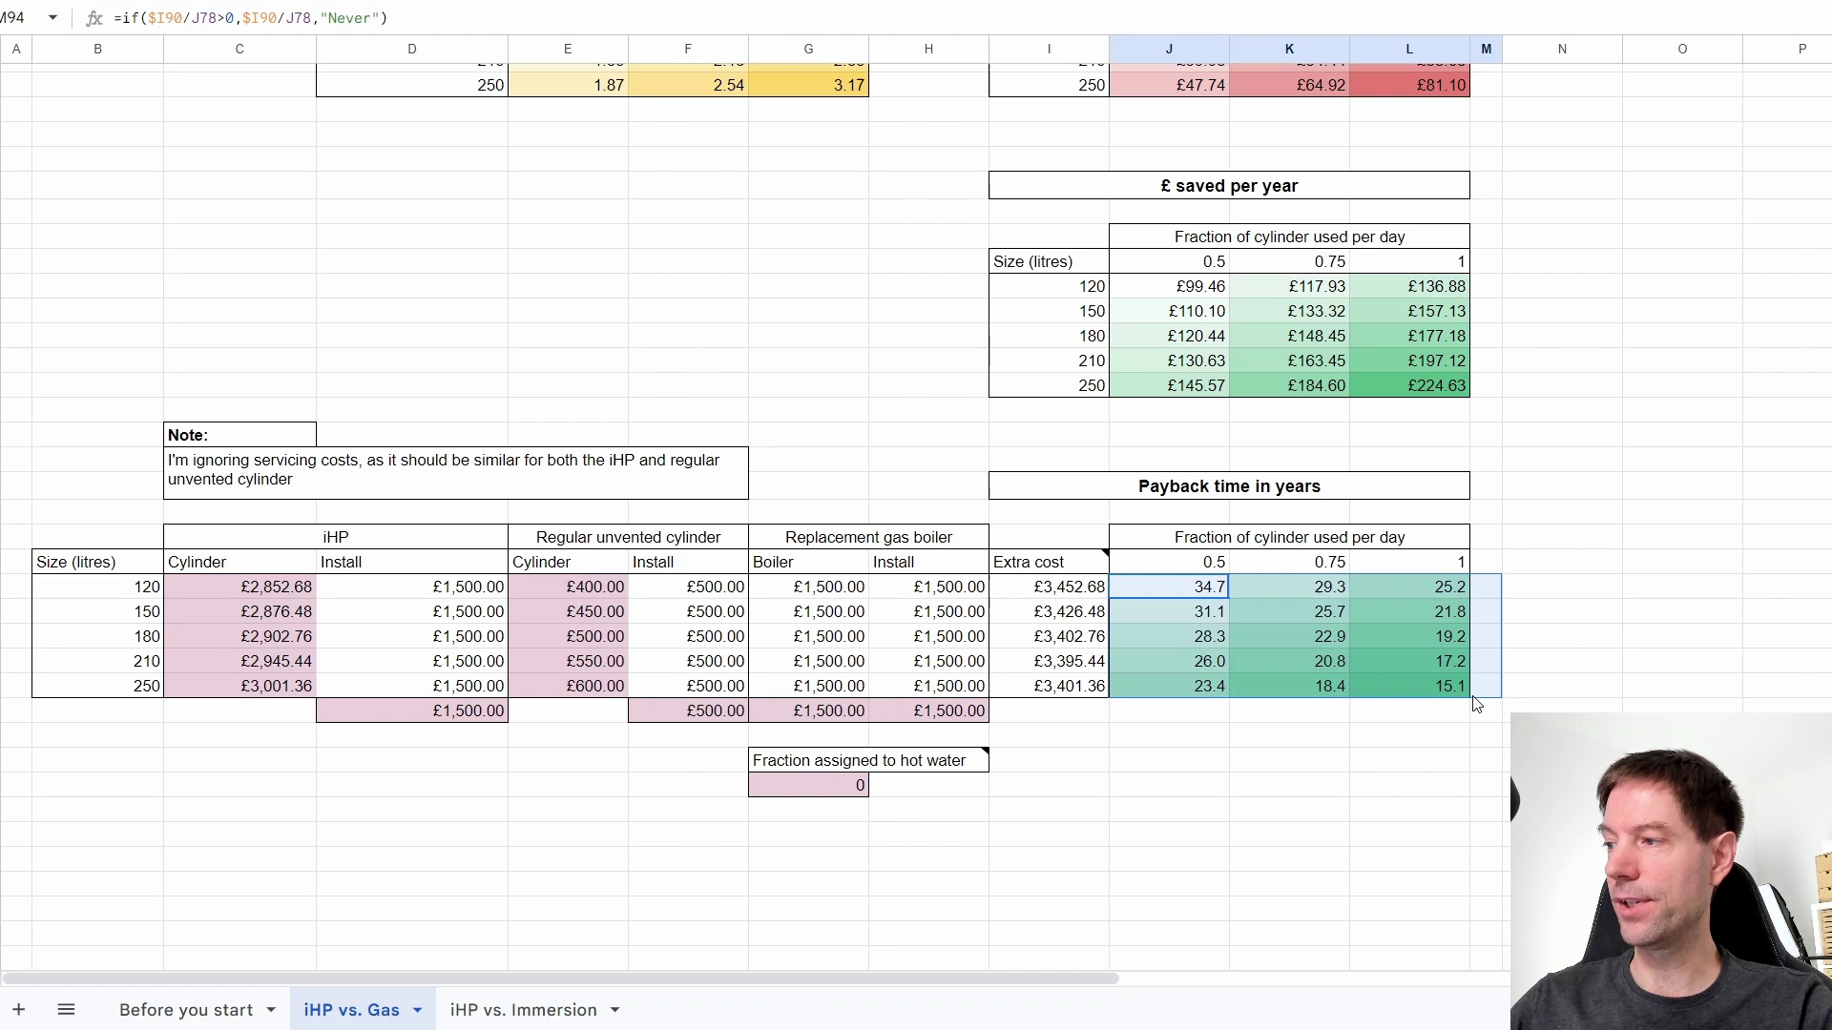
left_click(1320, 744)
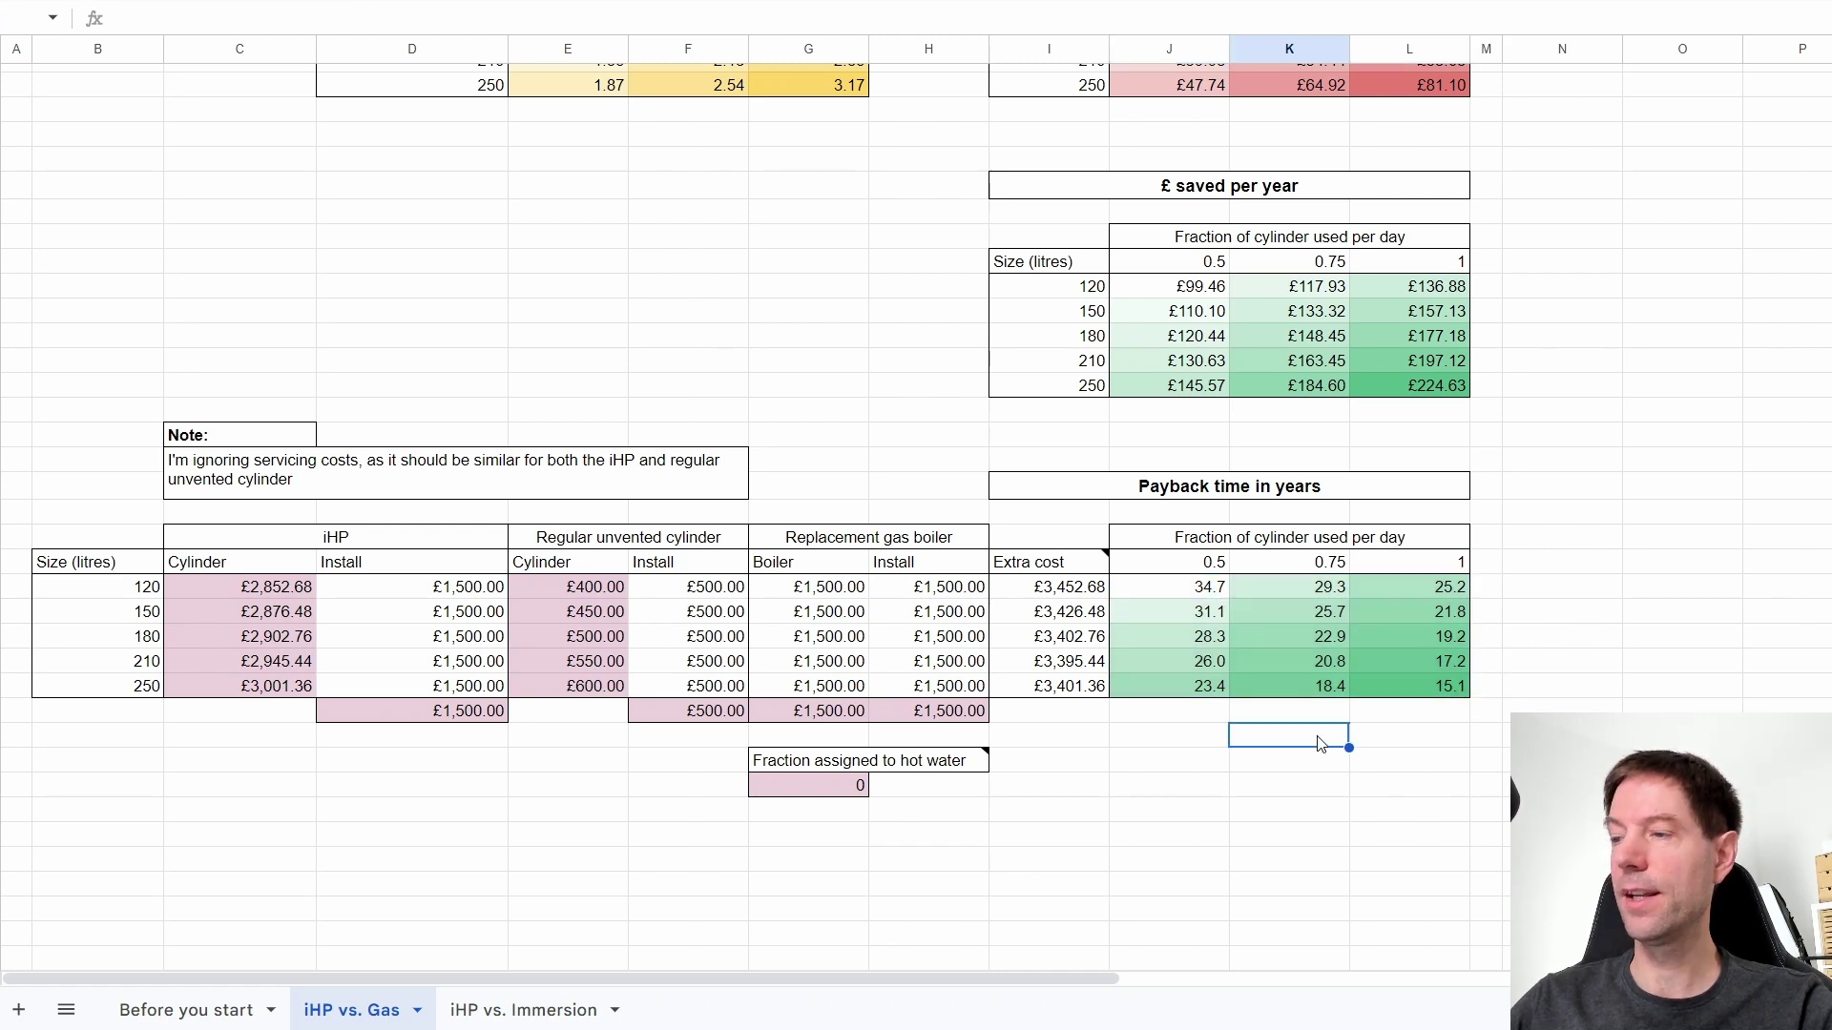
left_click(833, 788)
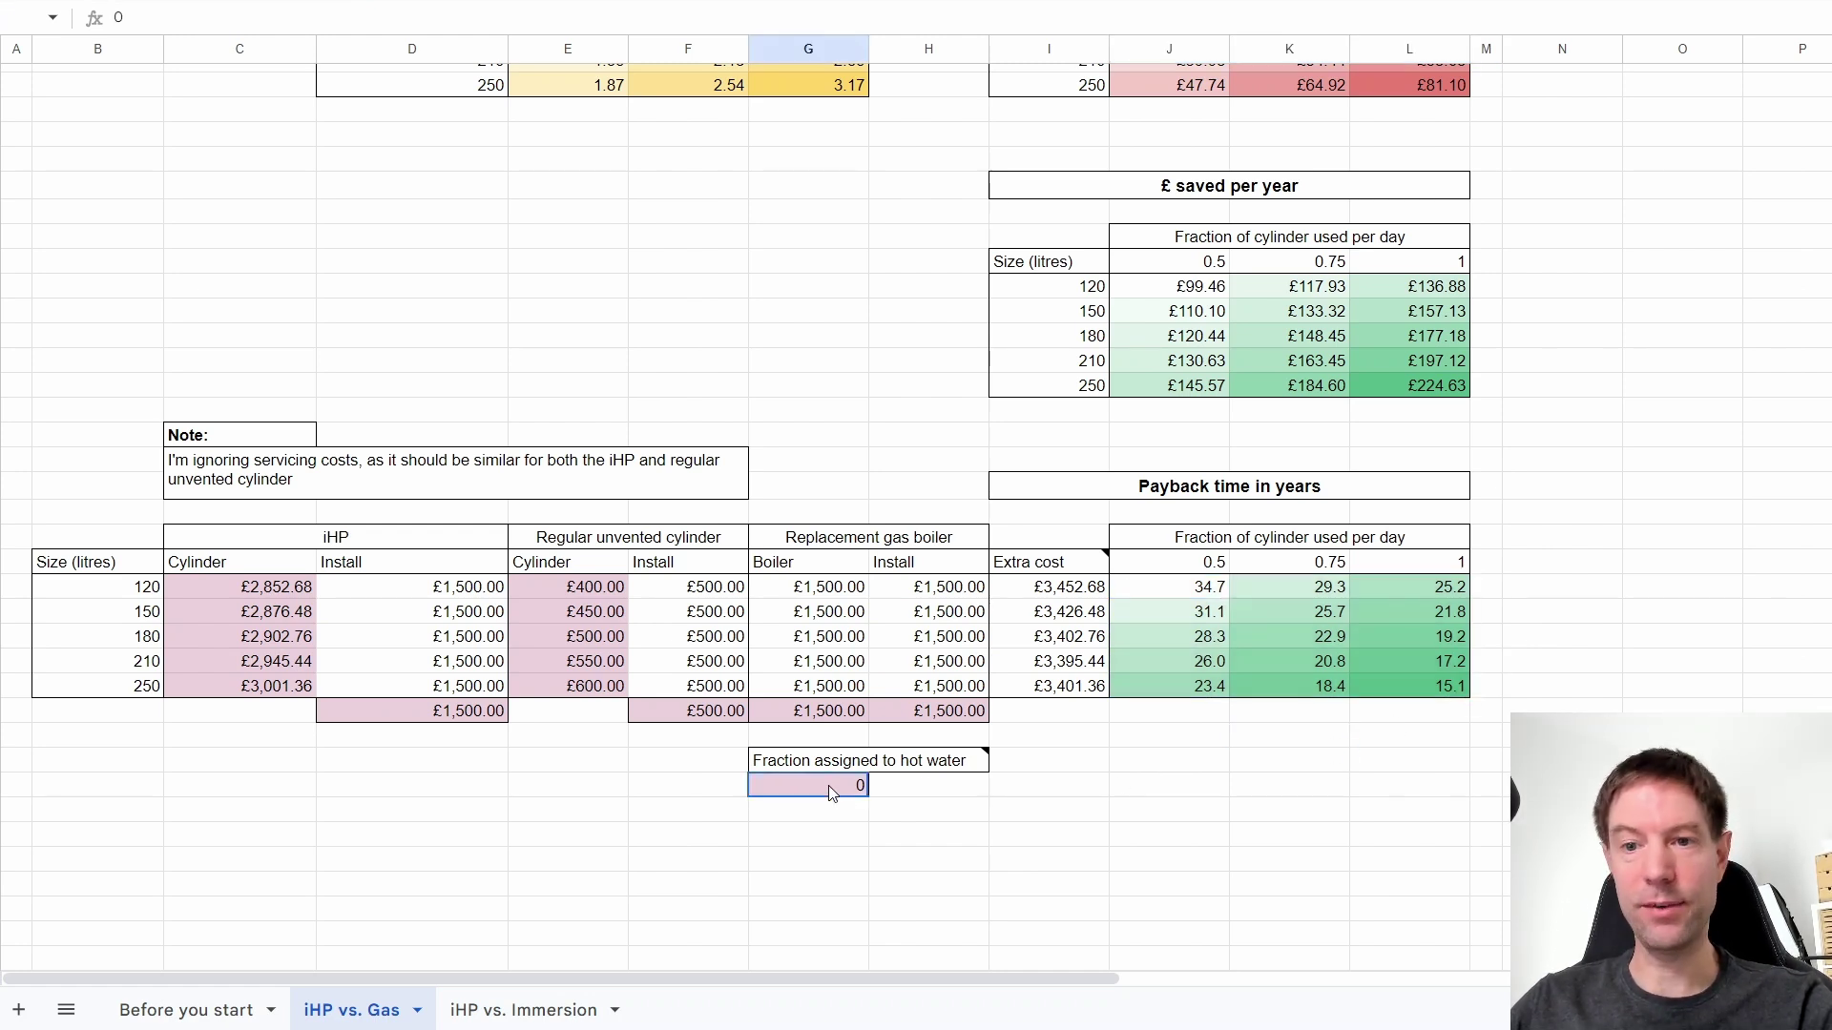
mouse_move(979, 775)
type("0.")
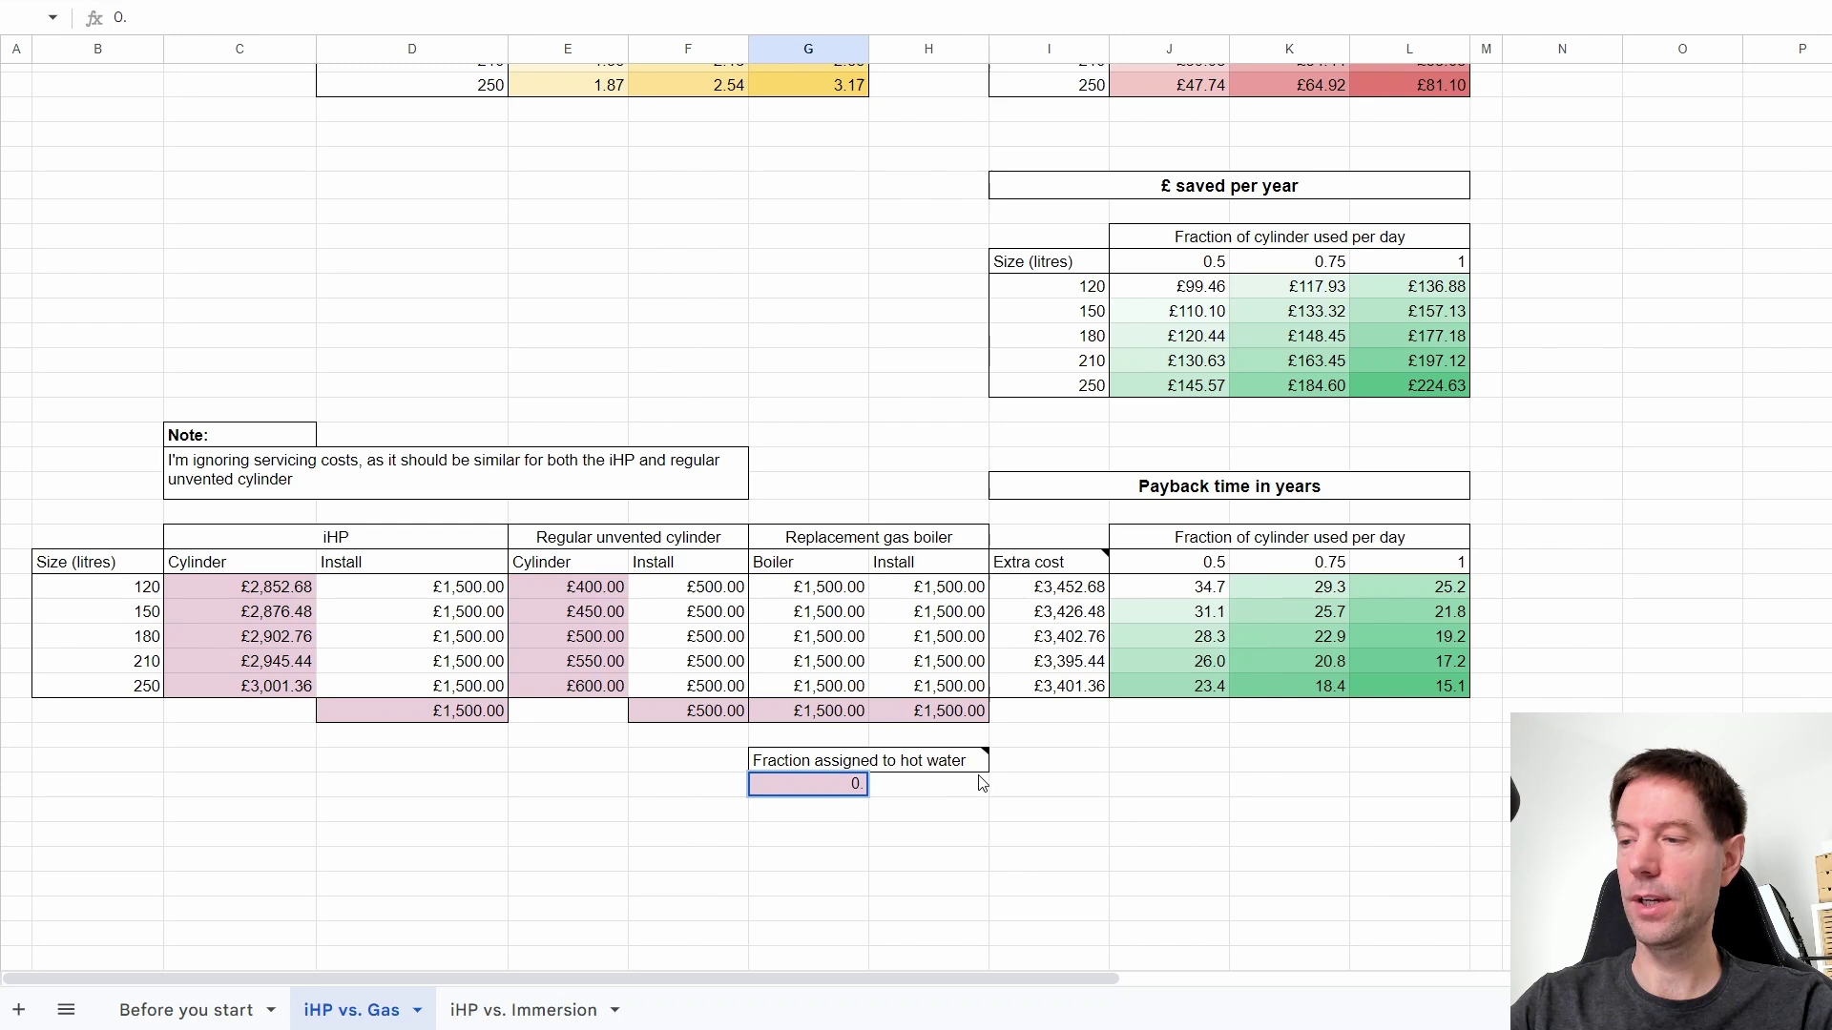
type("5")
key("Return")
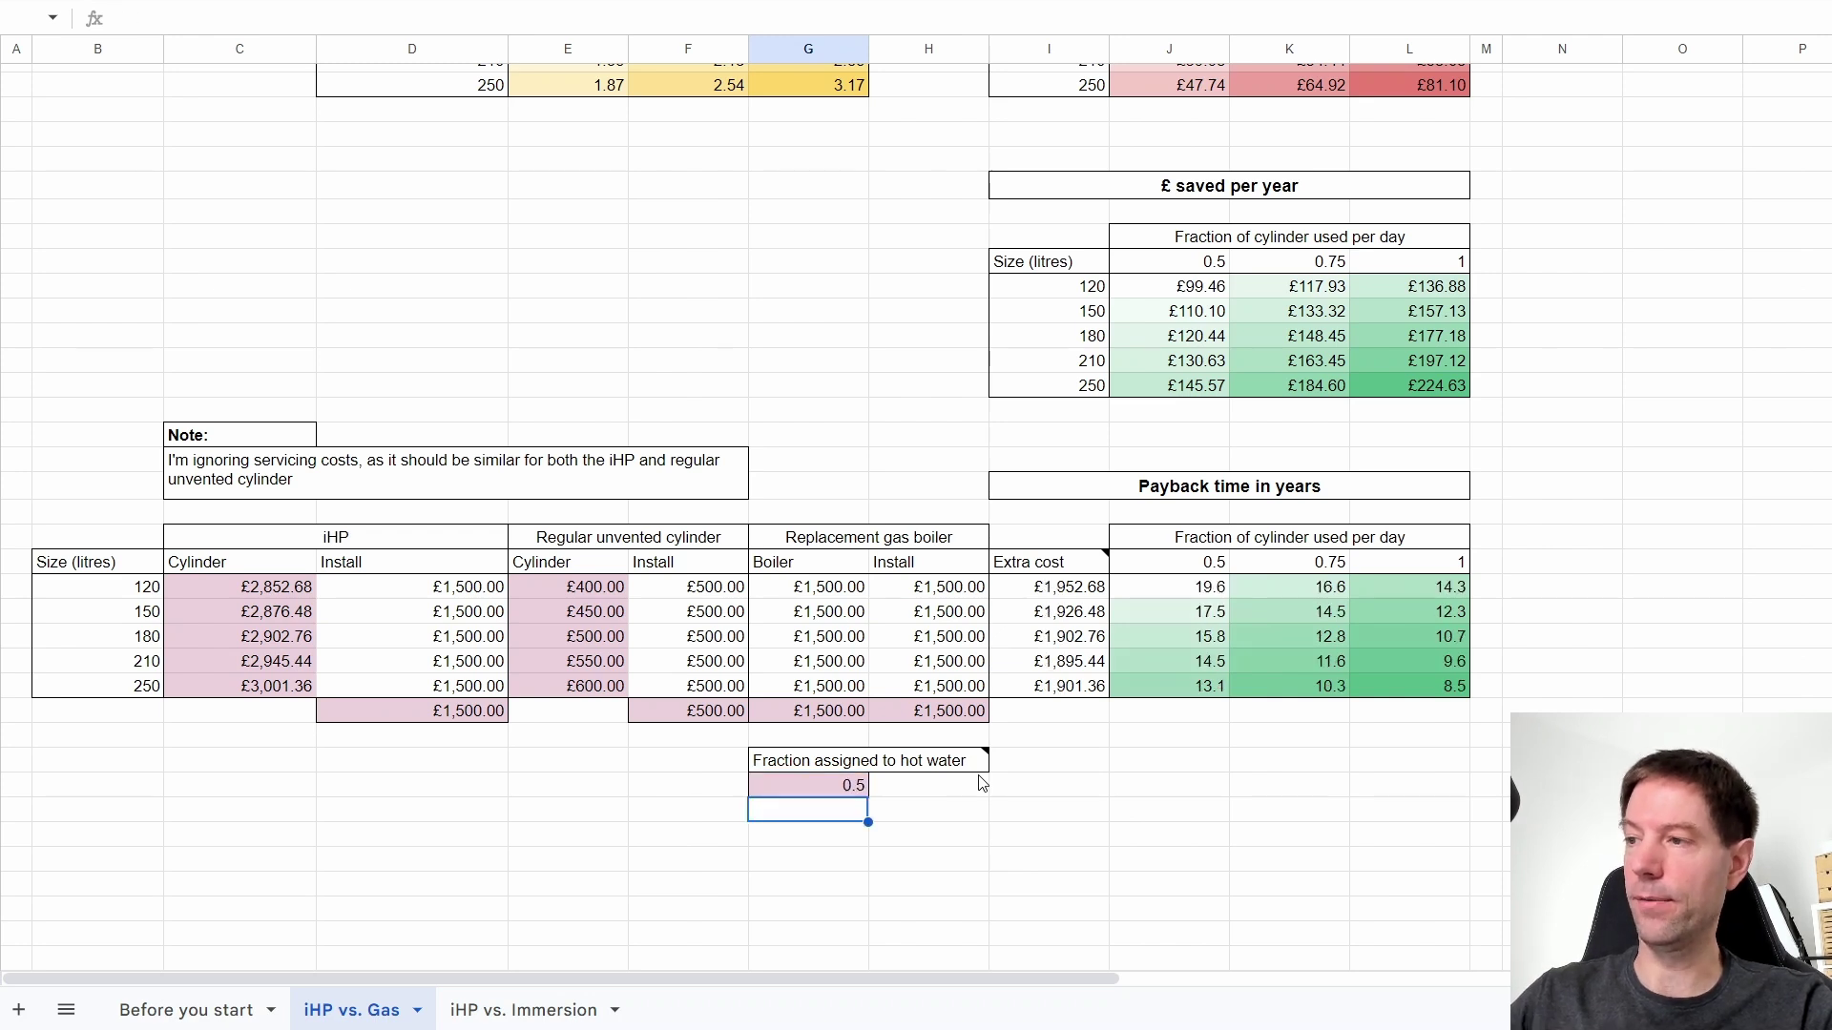
Step: Inspect the payback formulas for the 8.5-year result and the 180-litre cylinder
left_click(1428, 691)
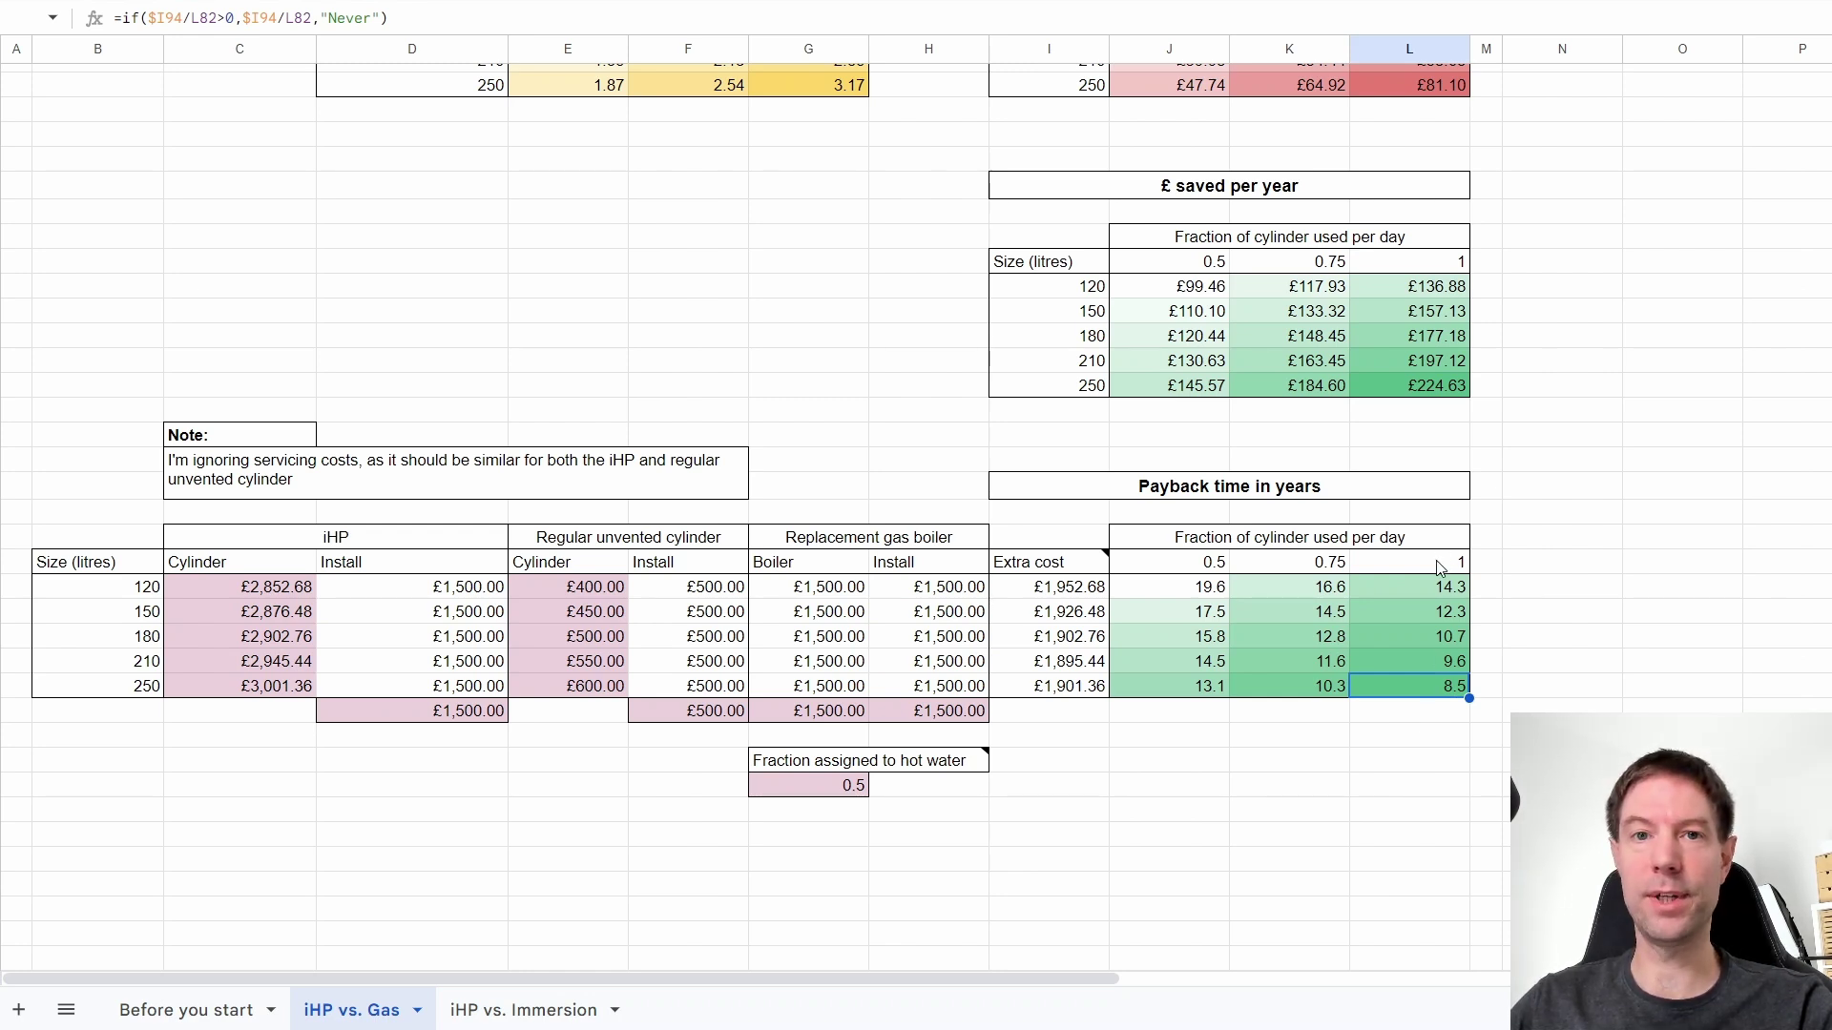
left_click(1175, 640)
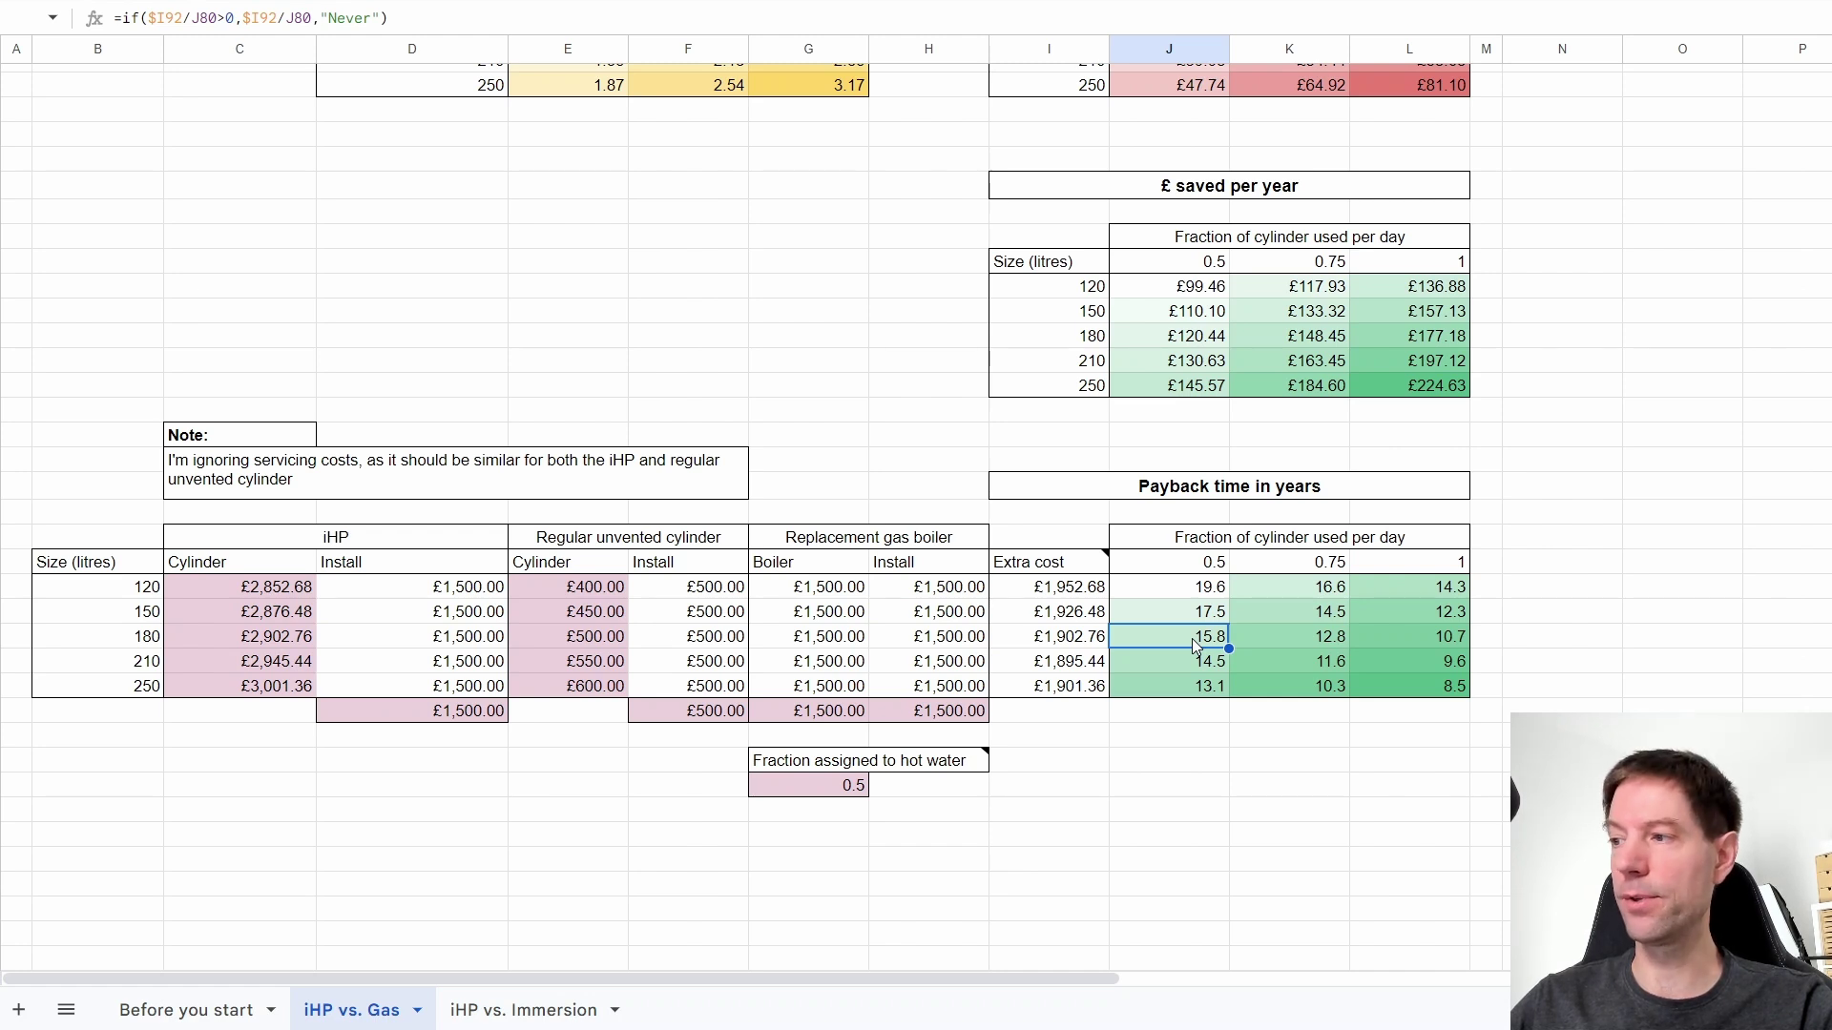
left_click(1427, 685)
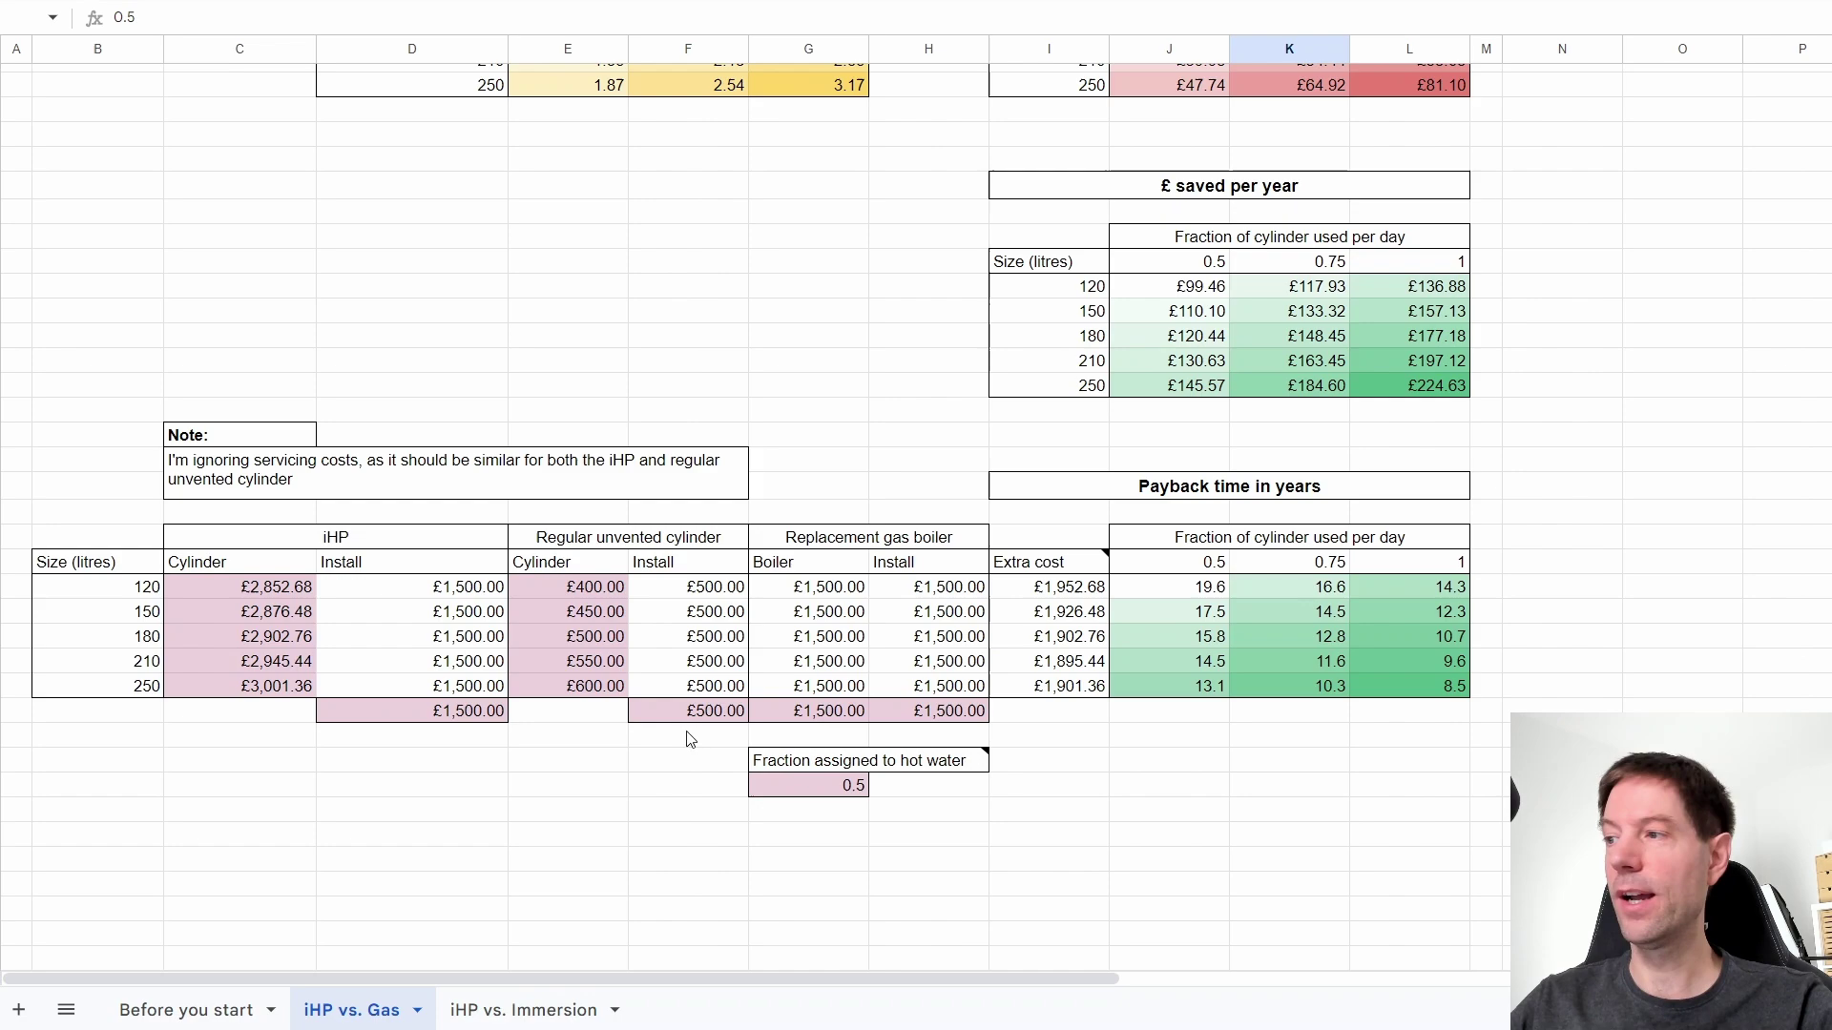
scroll(1506, 613, "up", 7)
scroll(1506, 614, "up", 3)
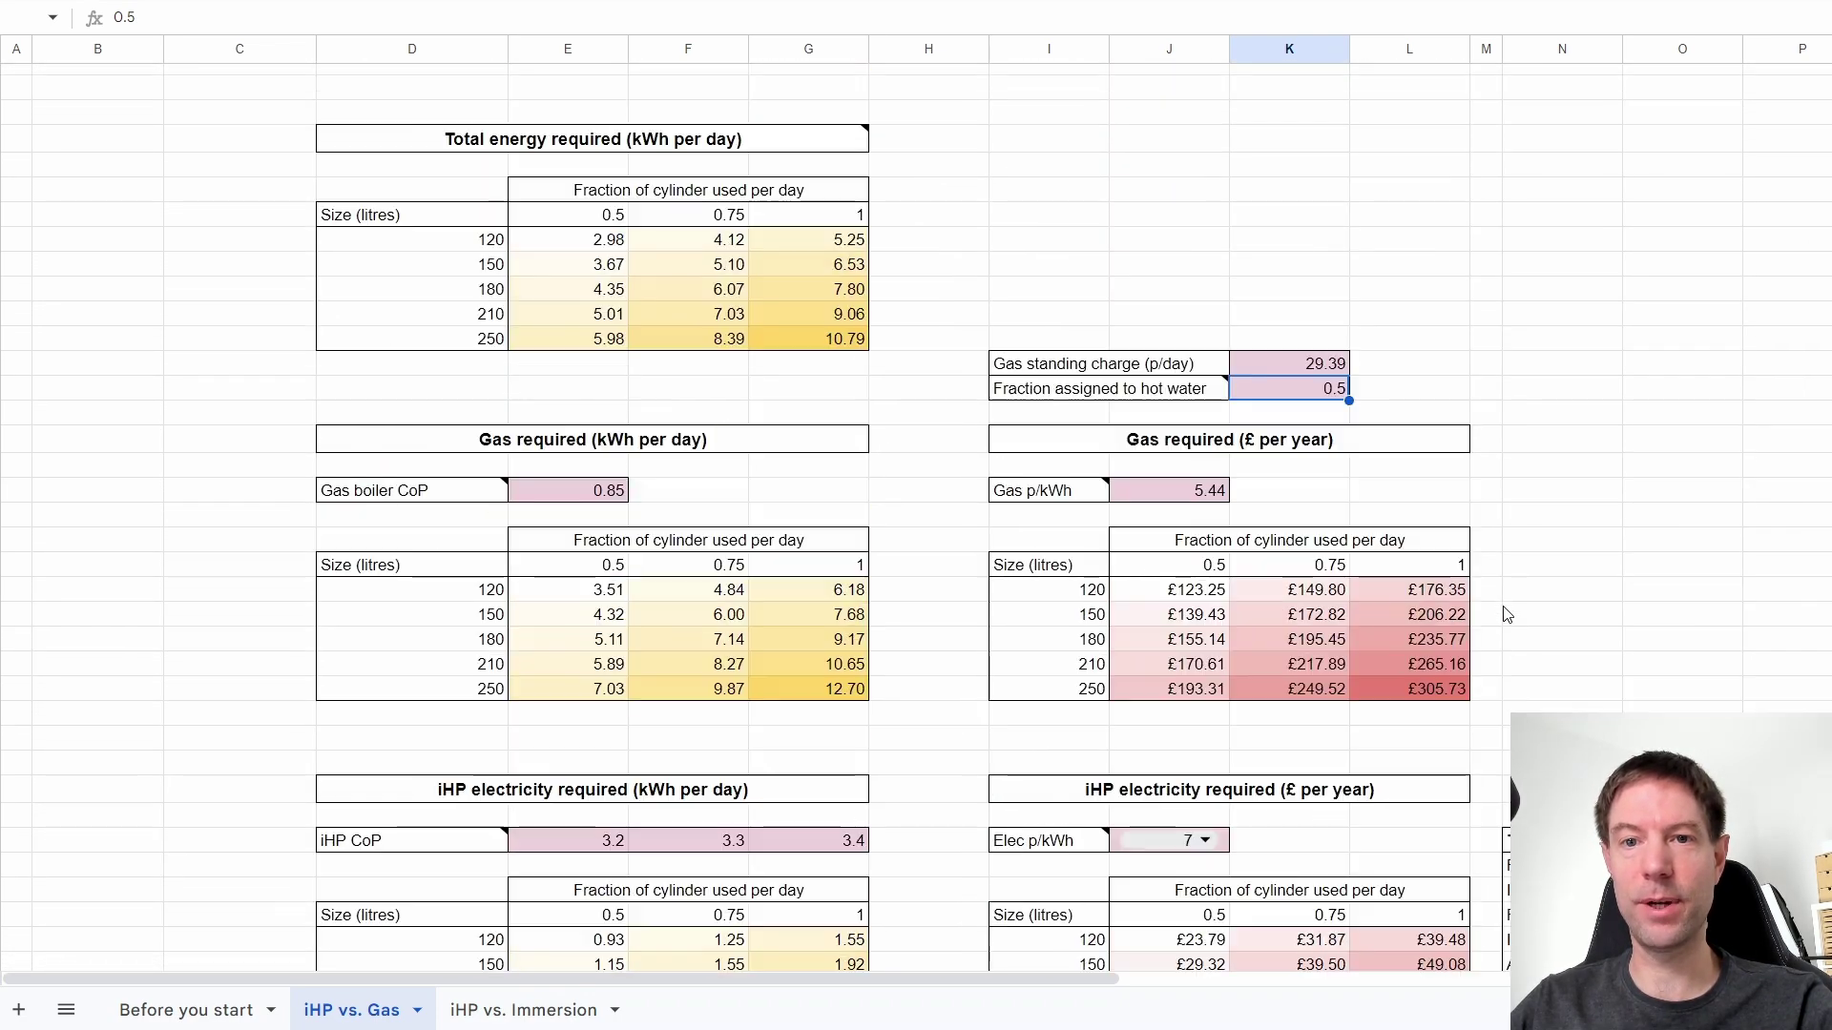
scroll(1465, 608, "down", 1)
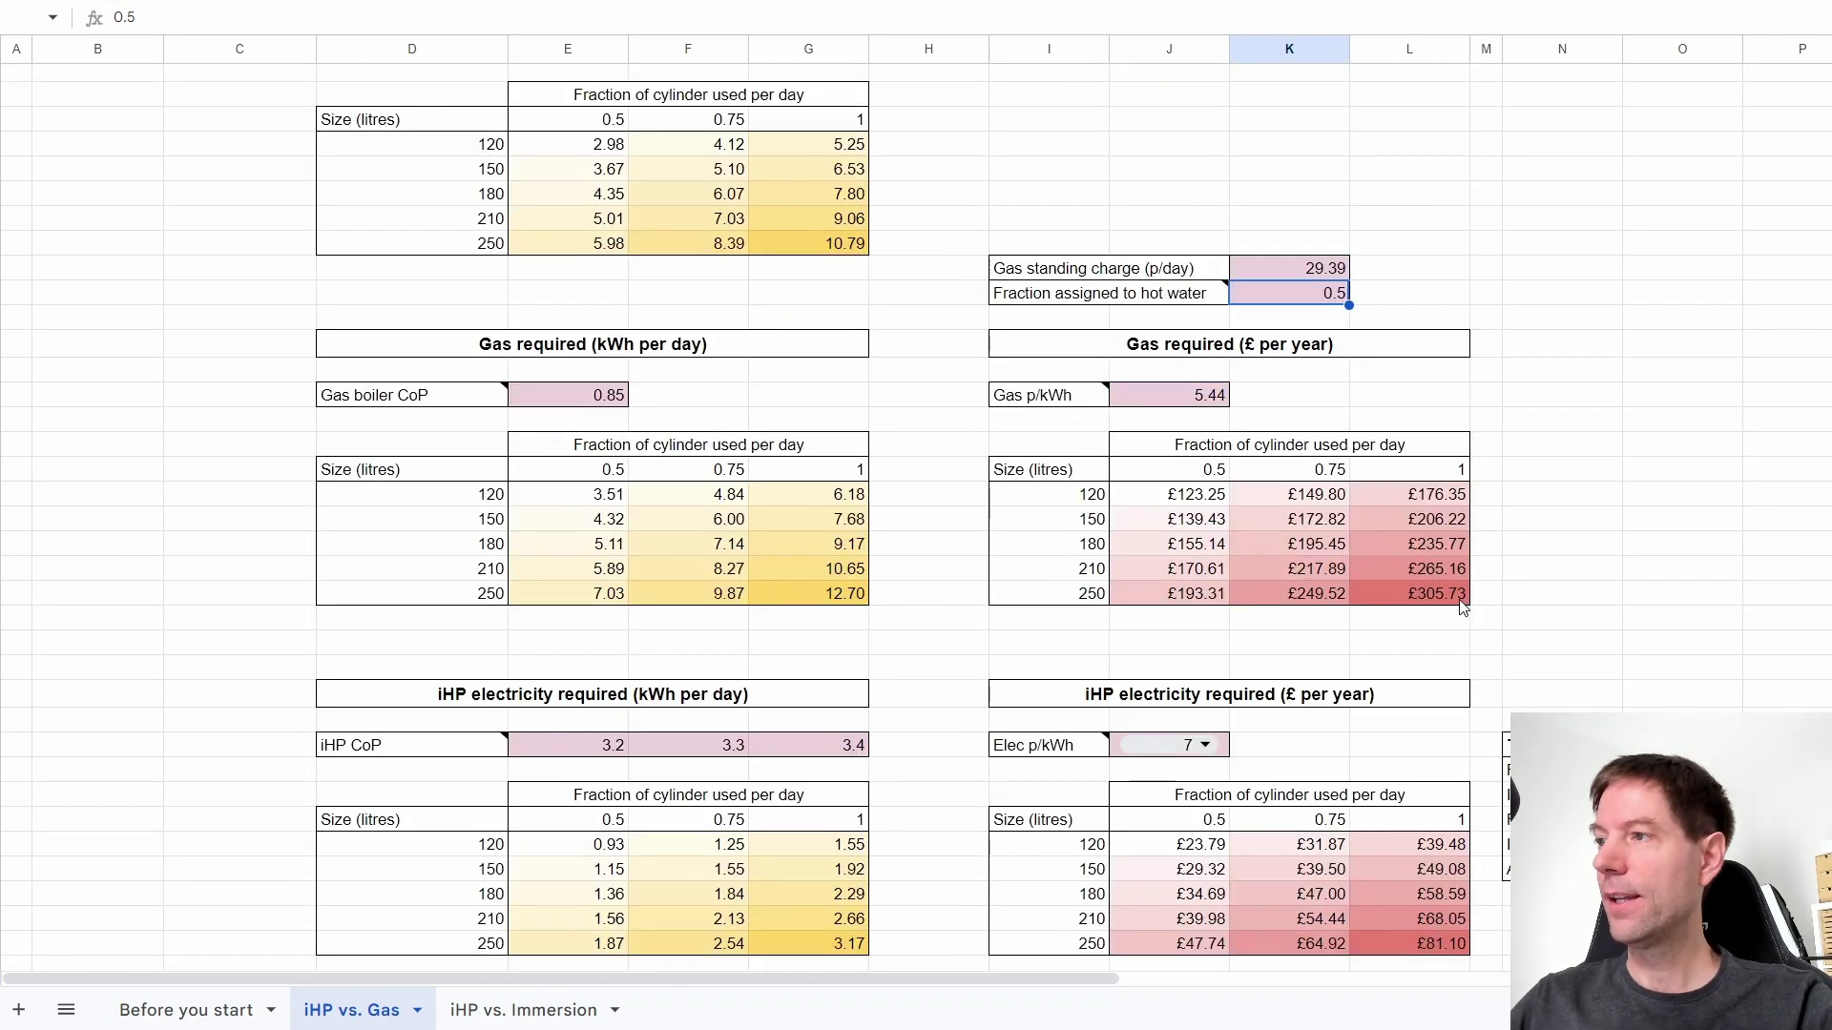
left_click(1310, 273)
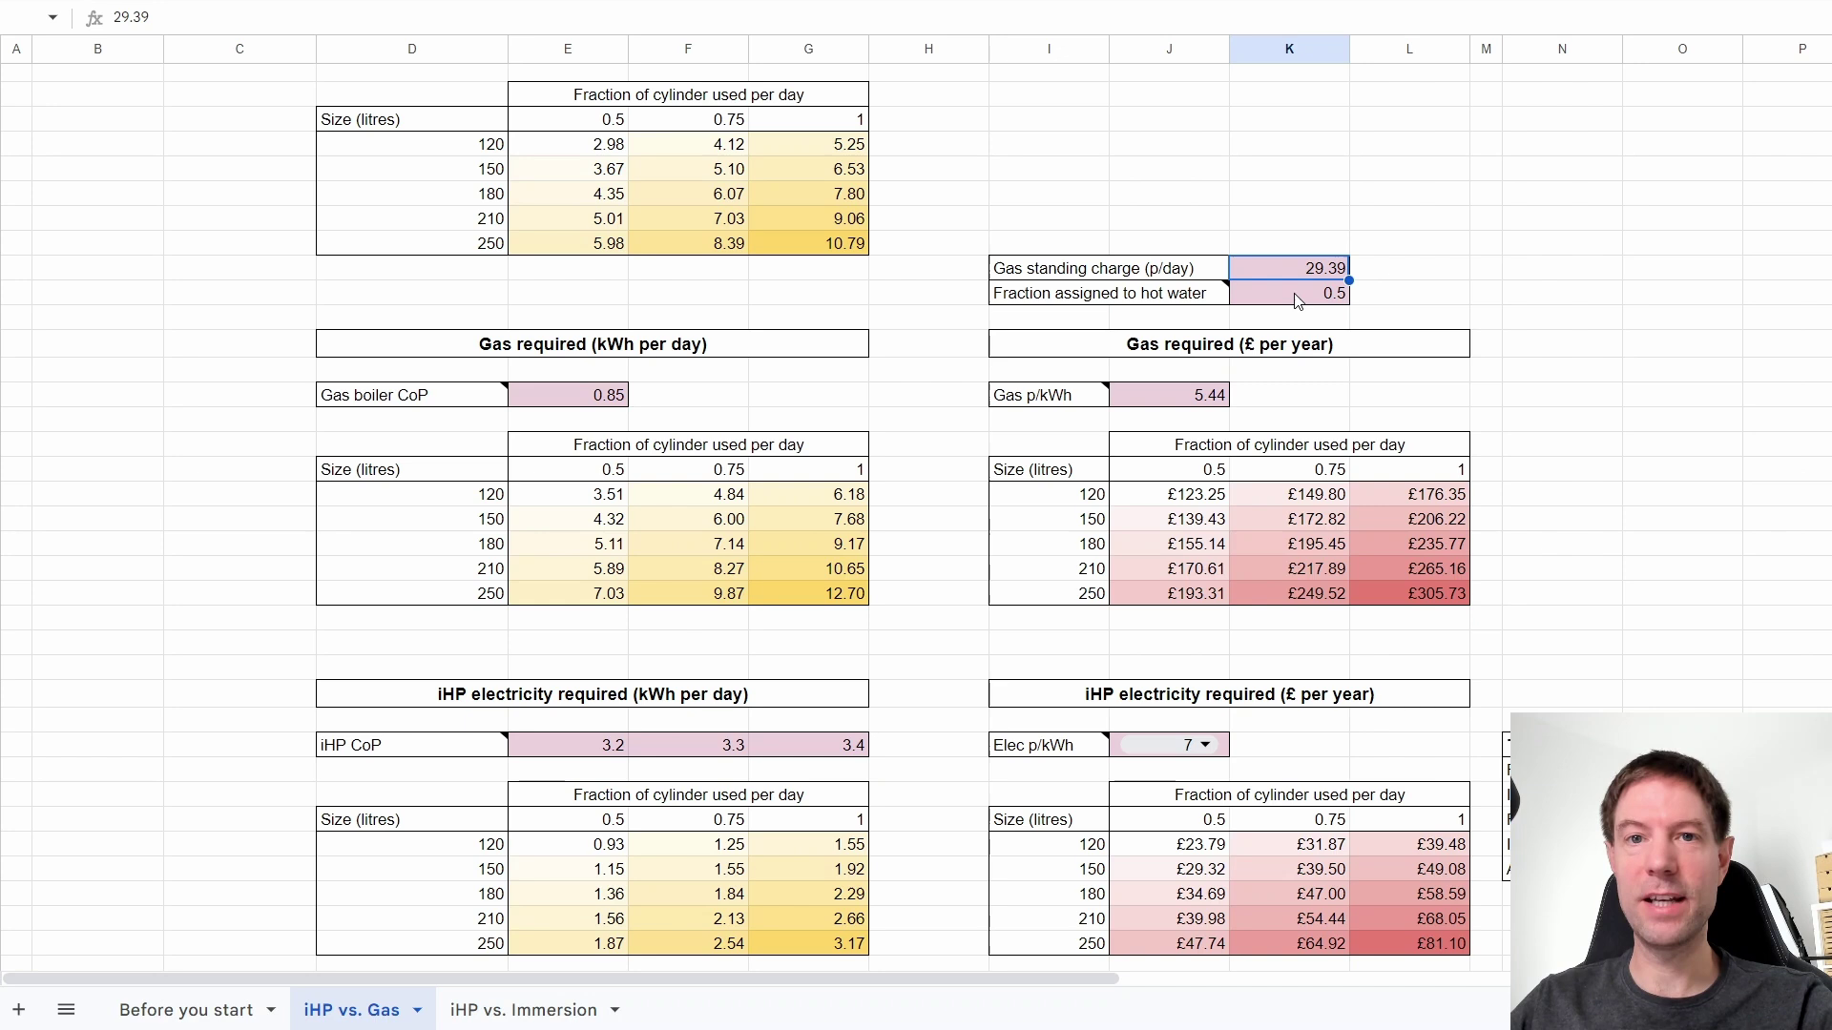
left_click(1294, 300)
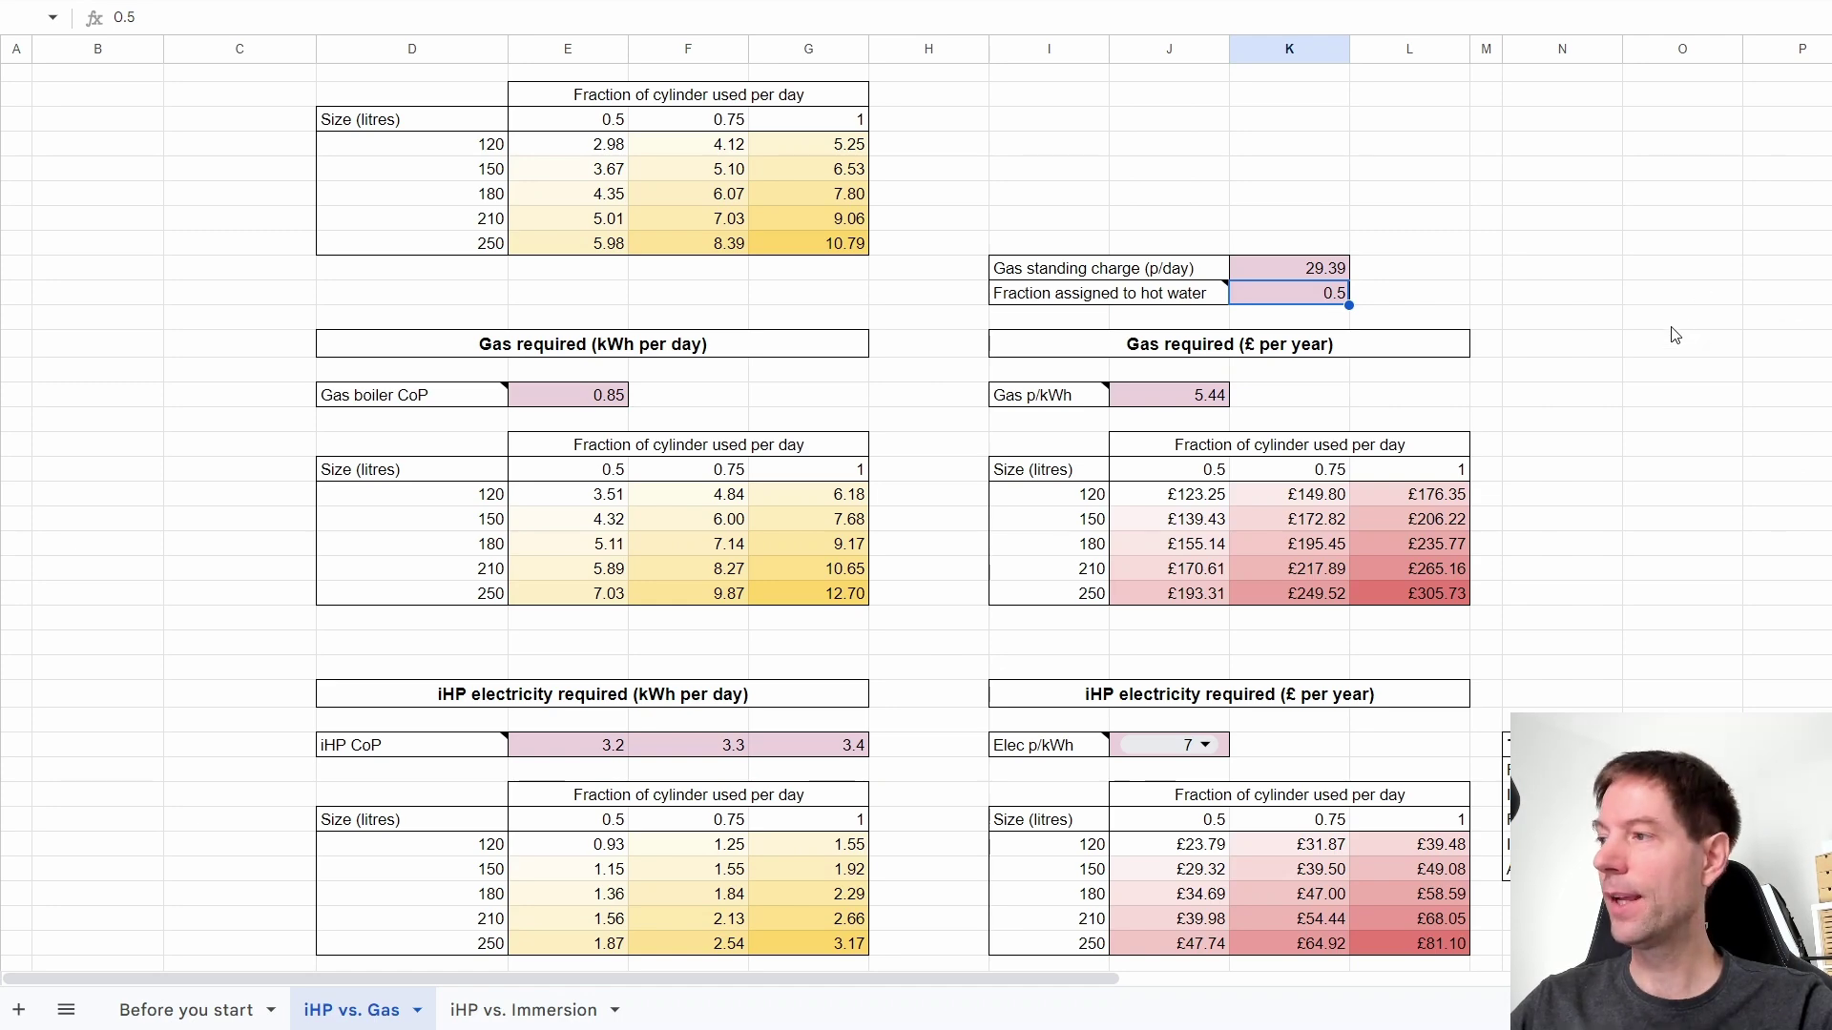
scroll(1669, 334, "down", 2)
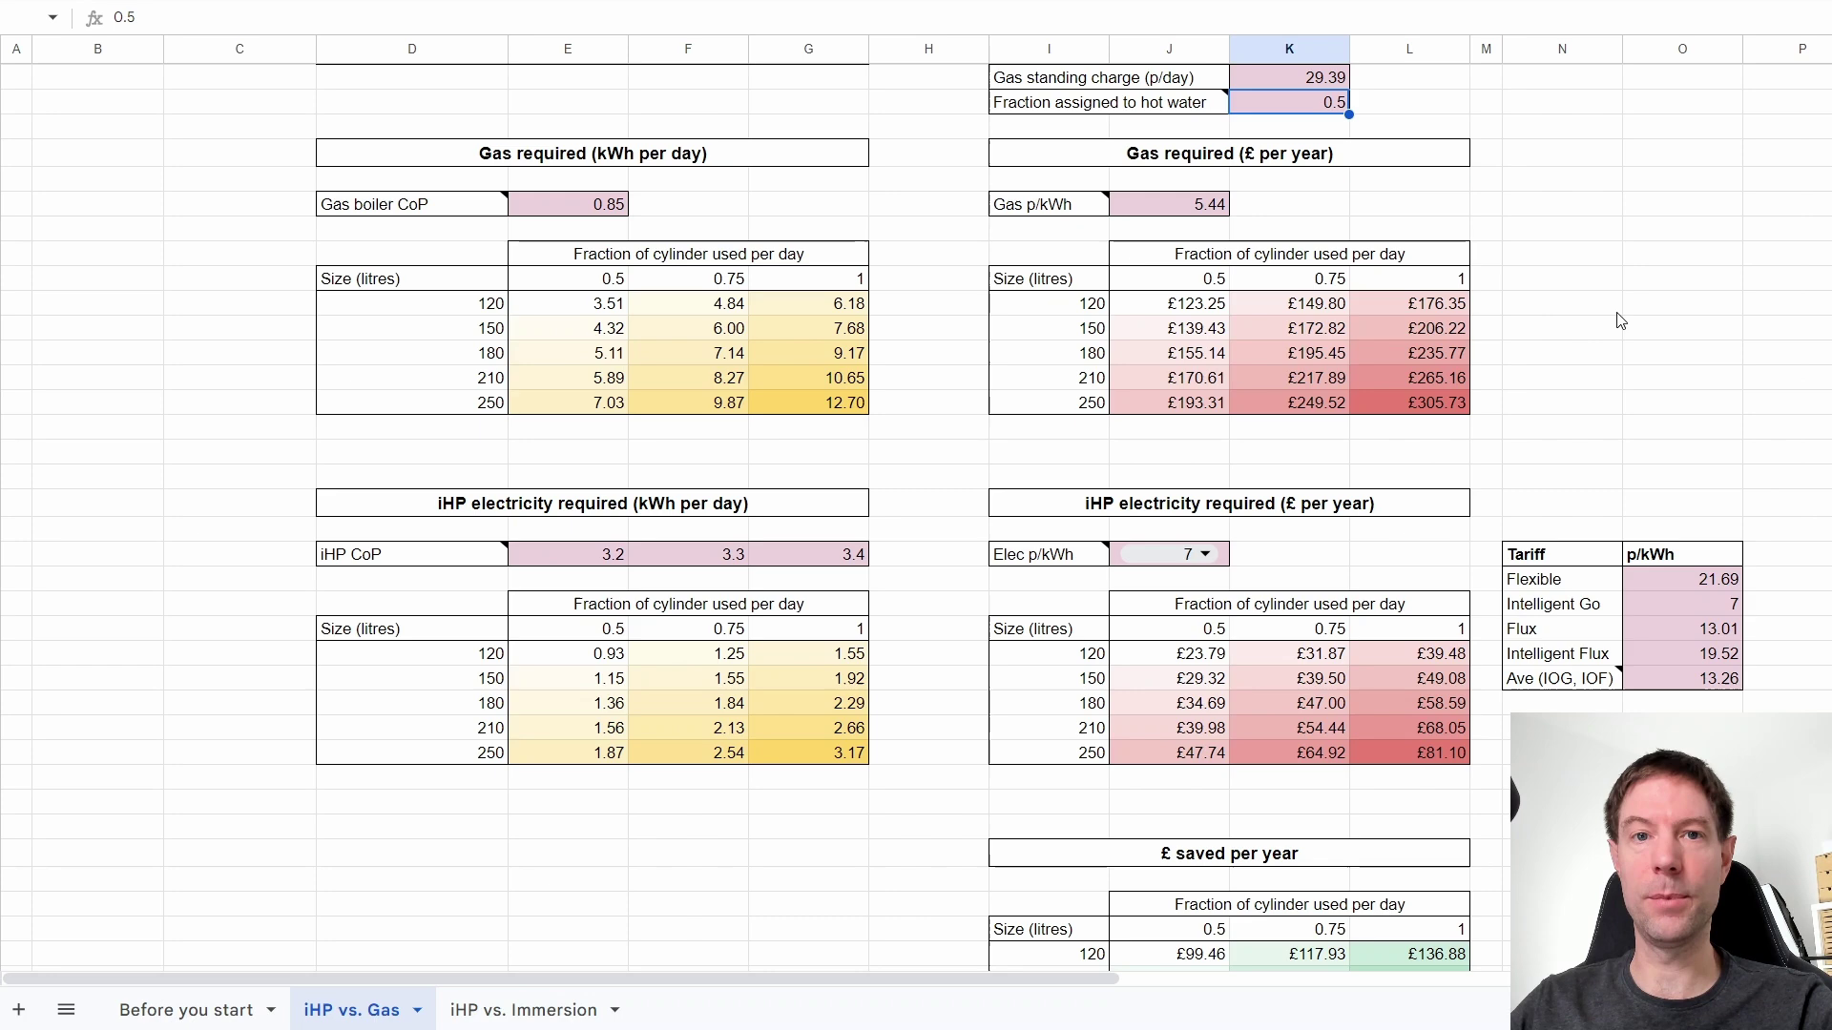
scroll(1622, 320, "down", 5)
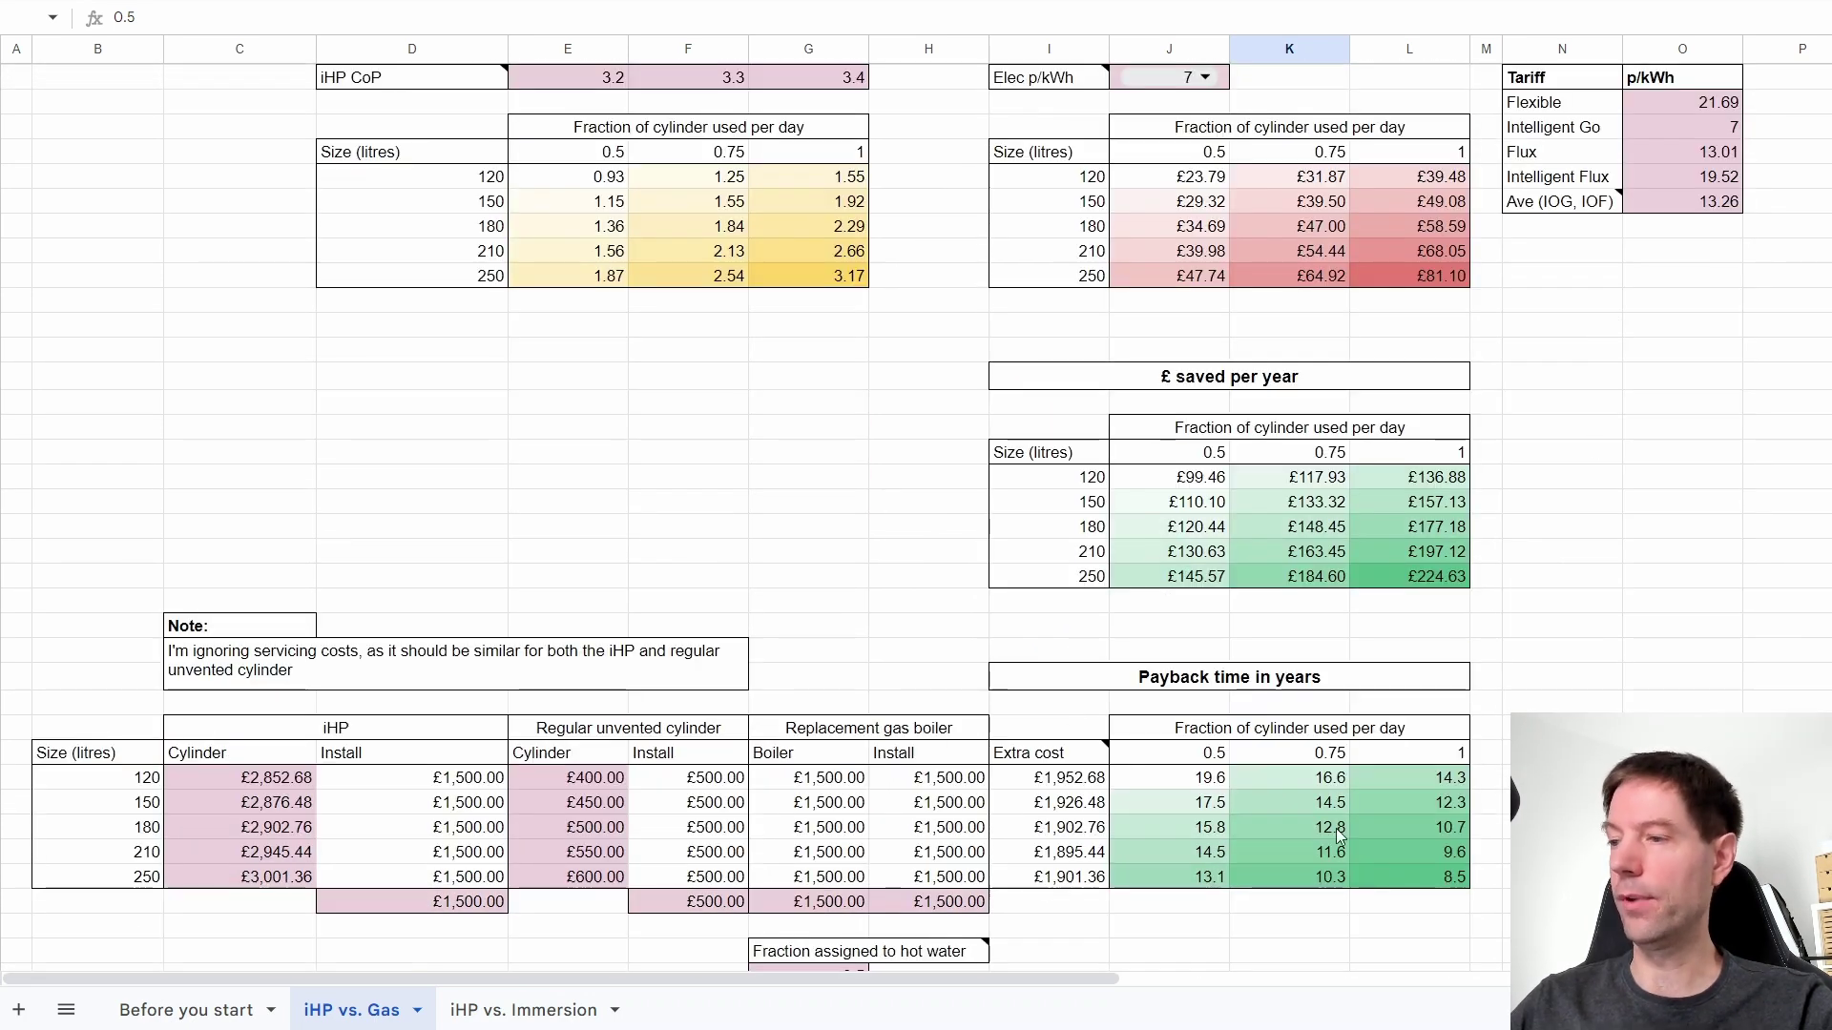
scroll(1545, 642, "down", 2)
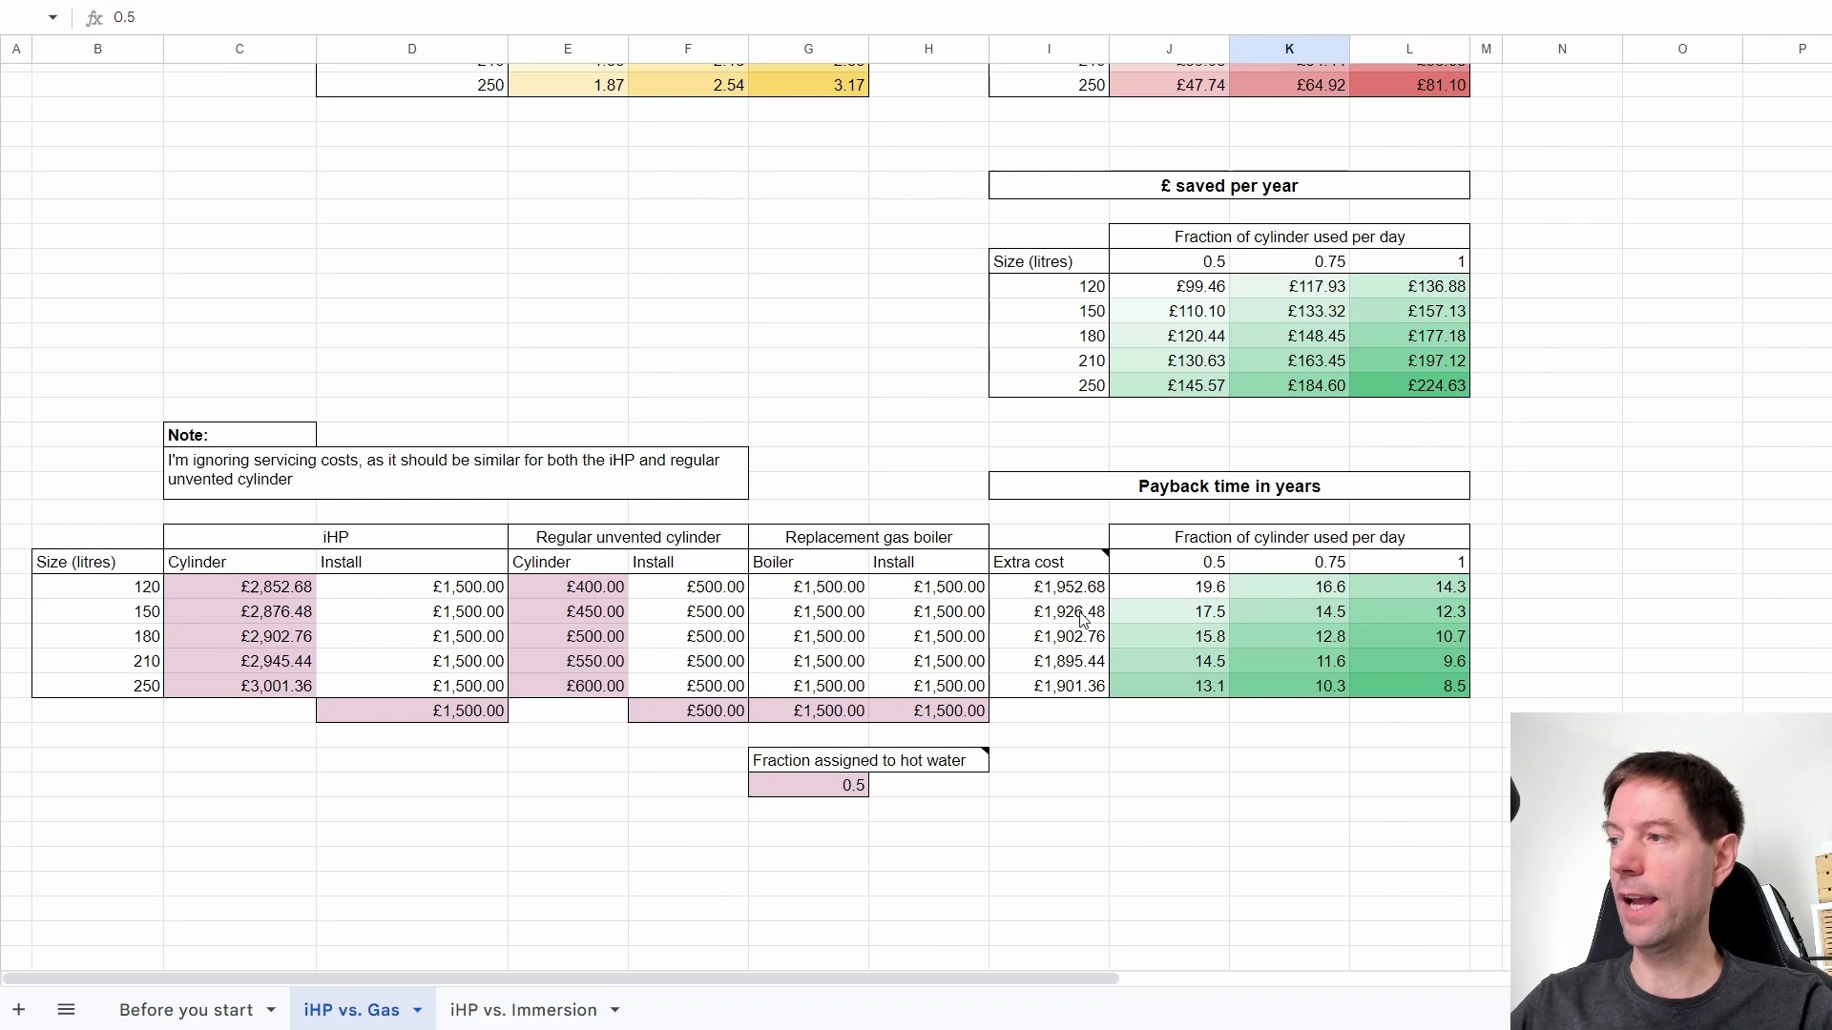
scroll(1545, 550, "up", 3)
scroll(1545, 549, "up", 6)
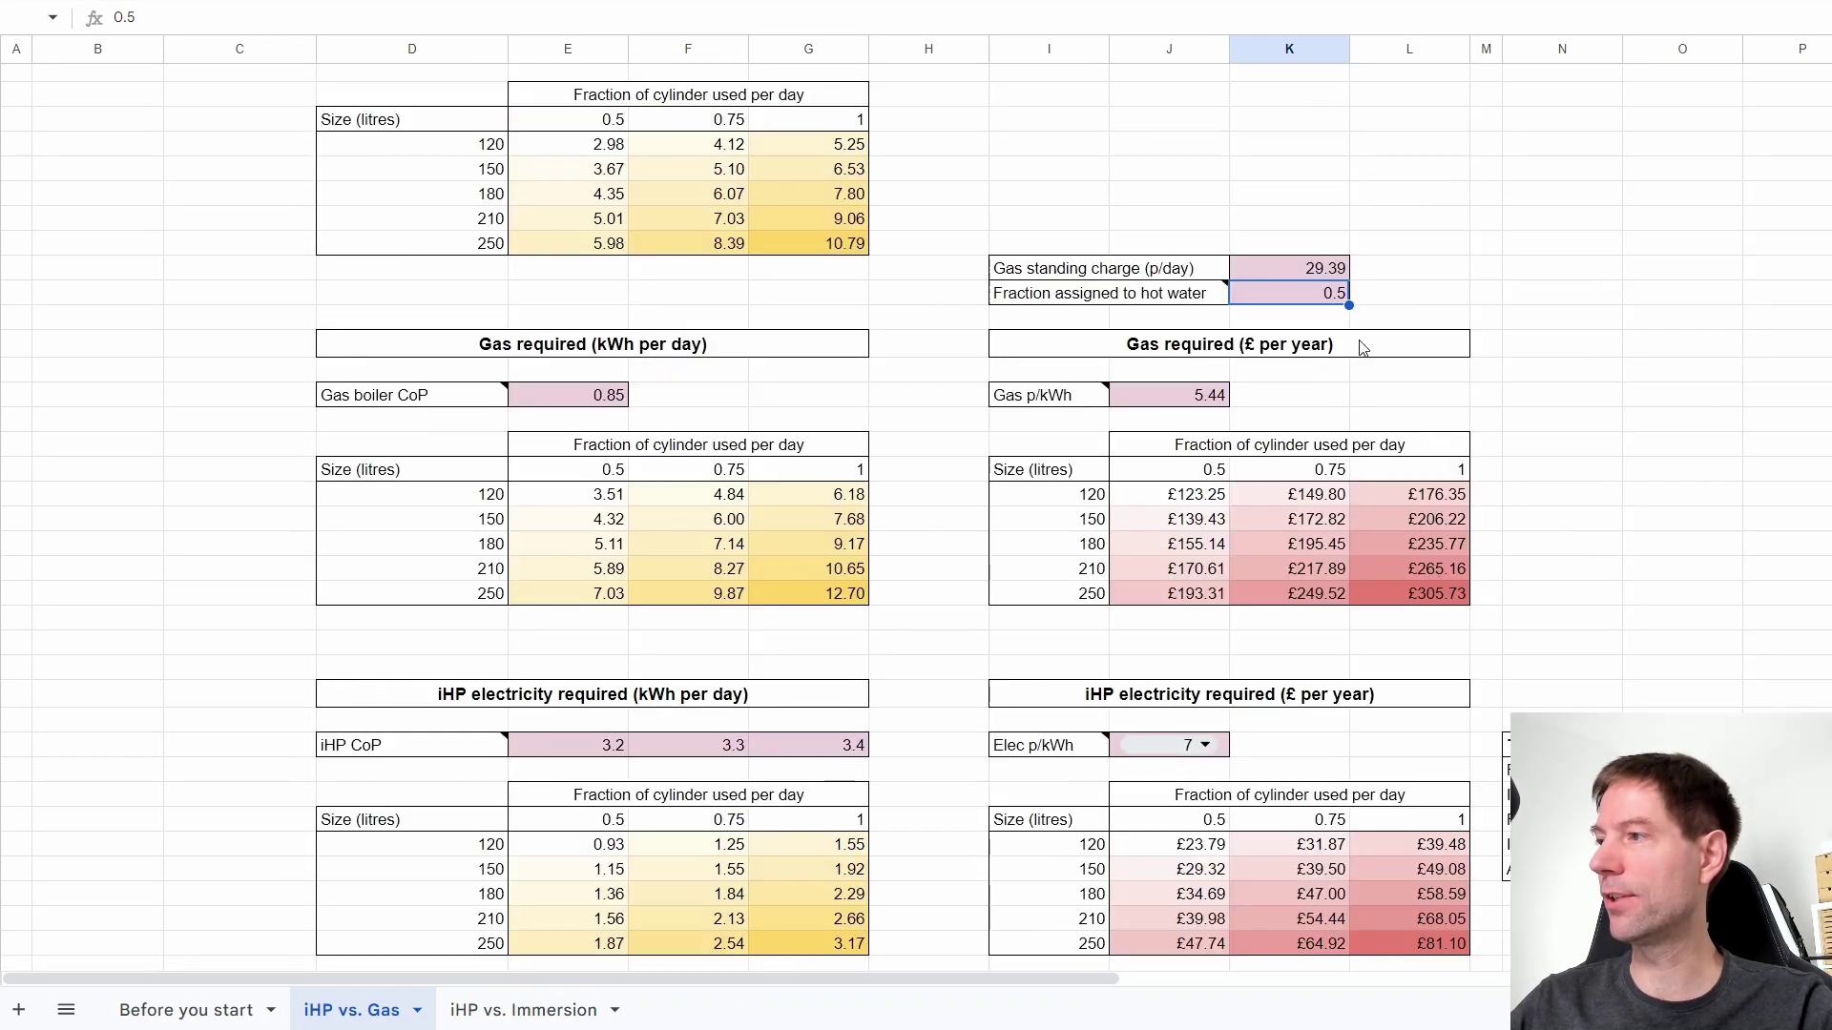
type("0")
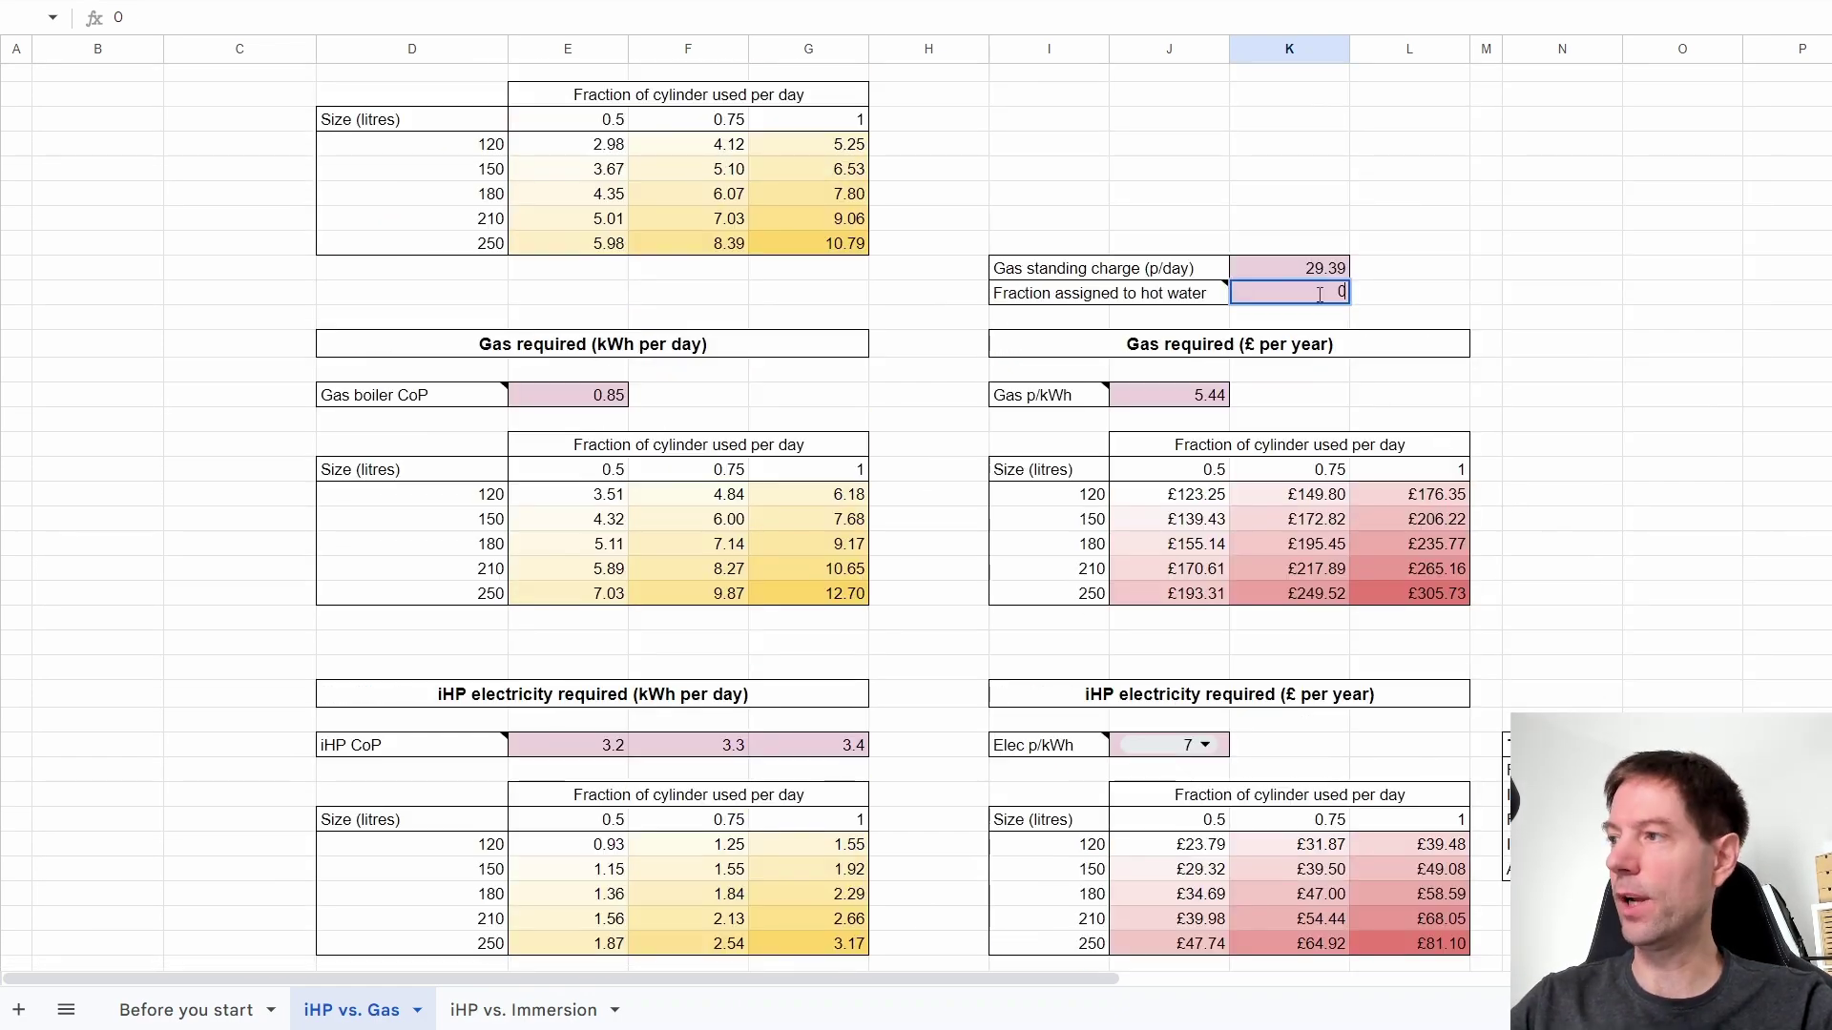
key("Return")
scroll(1354, 339, "down", 3)
scroll(1355, 338, "down", 6)
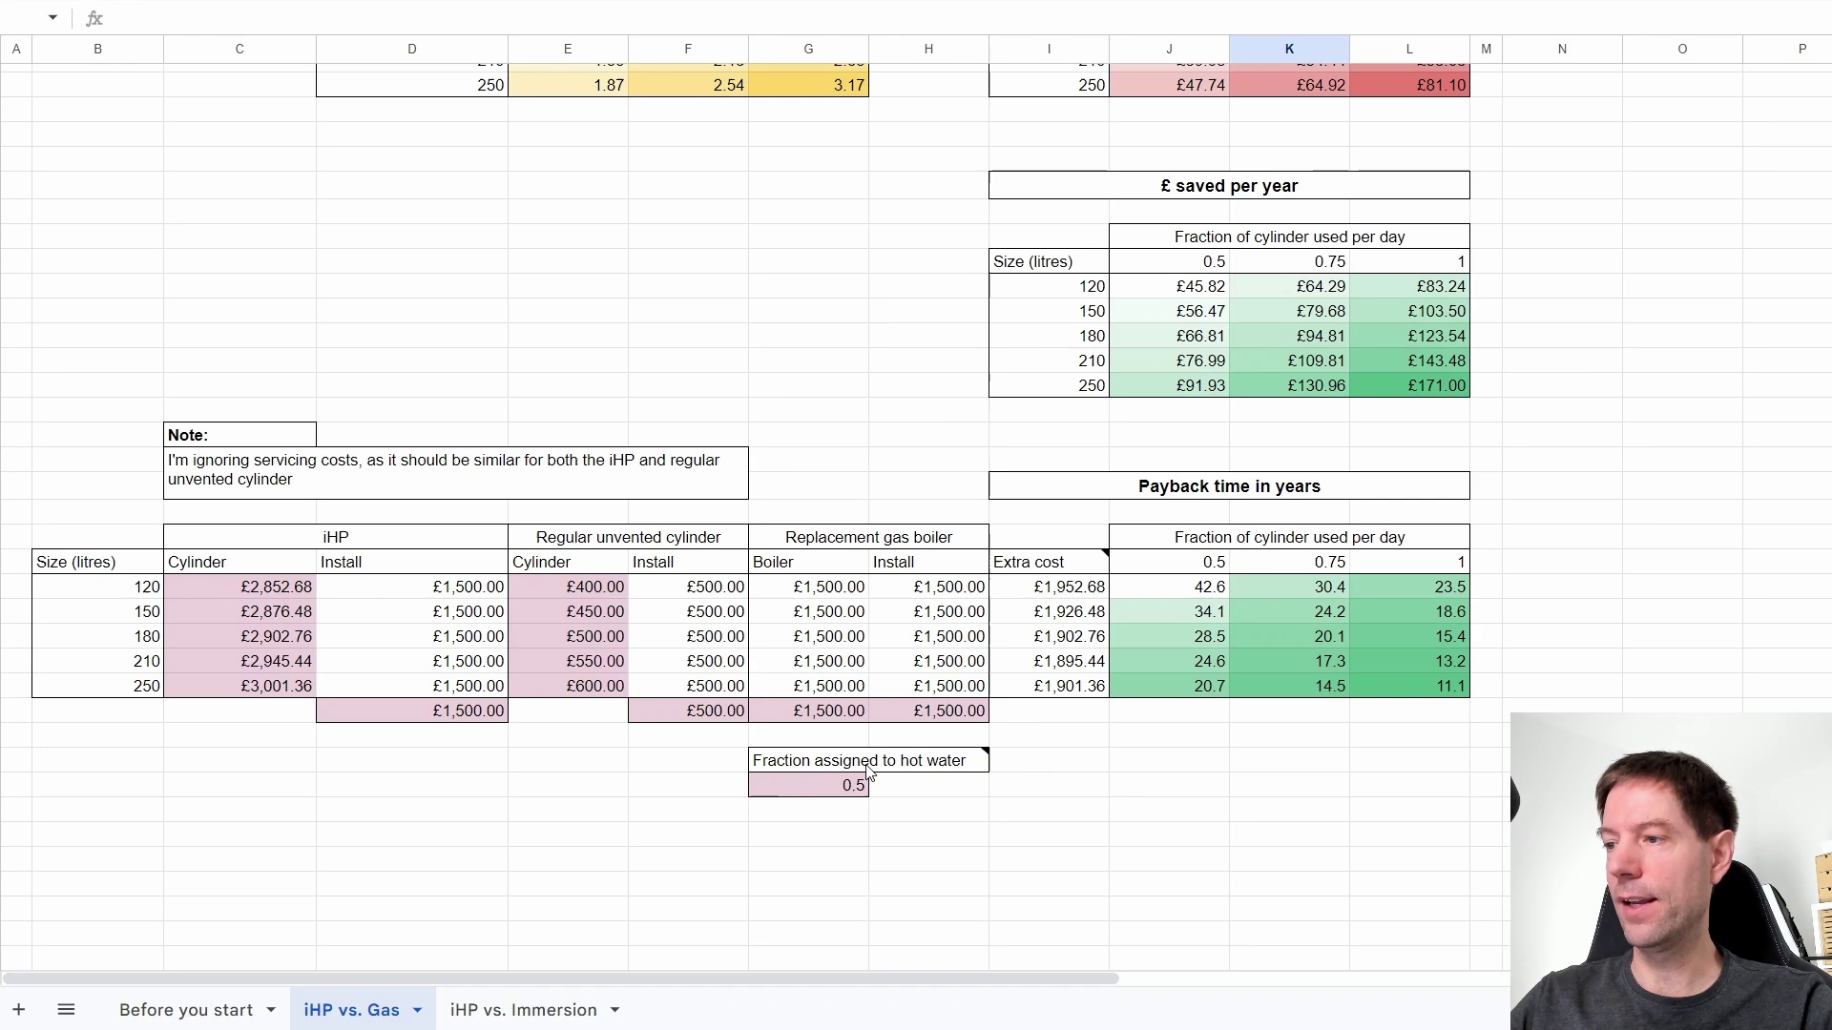
left_click(835, 785)
type("0")
key("Return")
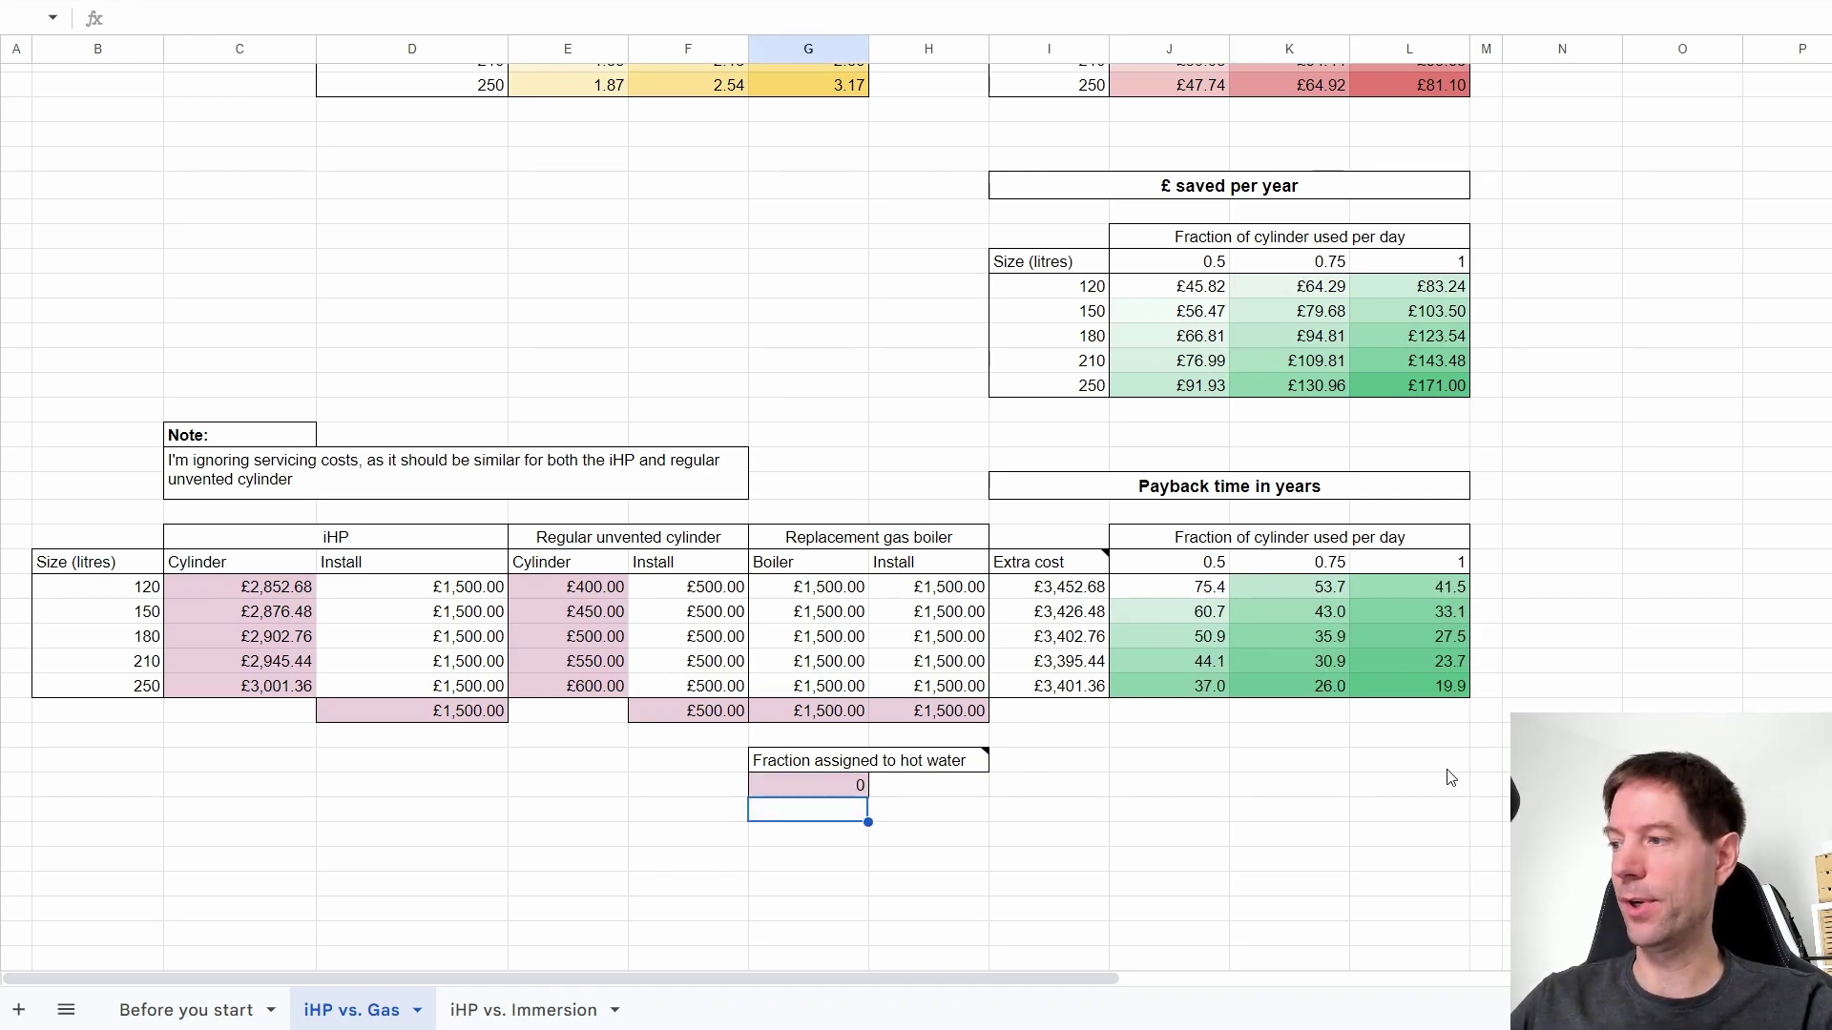
scroll(1361, 715, "up", 9)
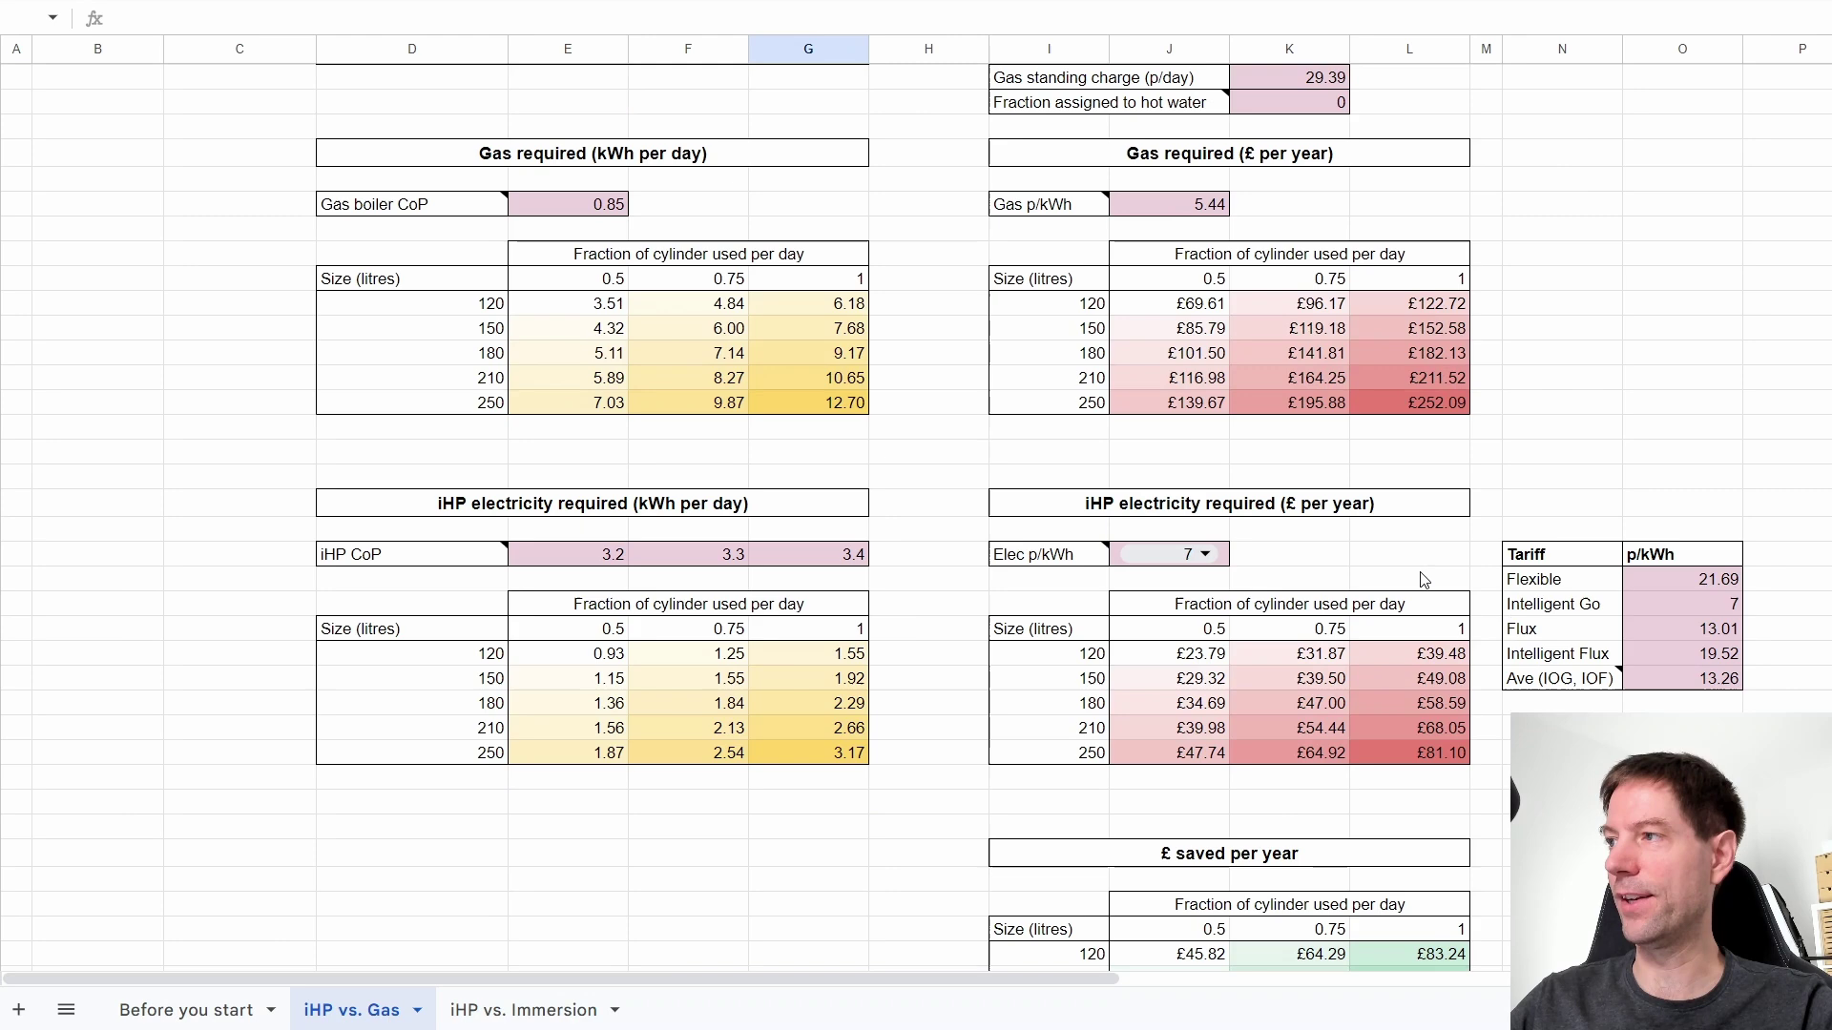
scroll(1330, 307, "down", 6)
scroll(1481, 603, "down", 4)
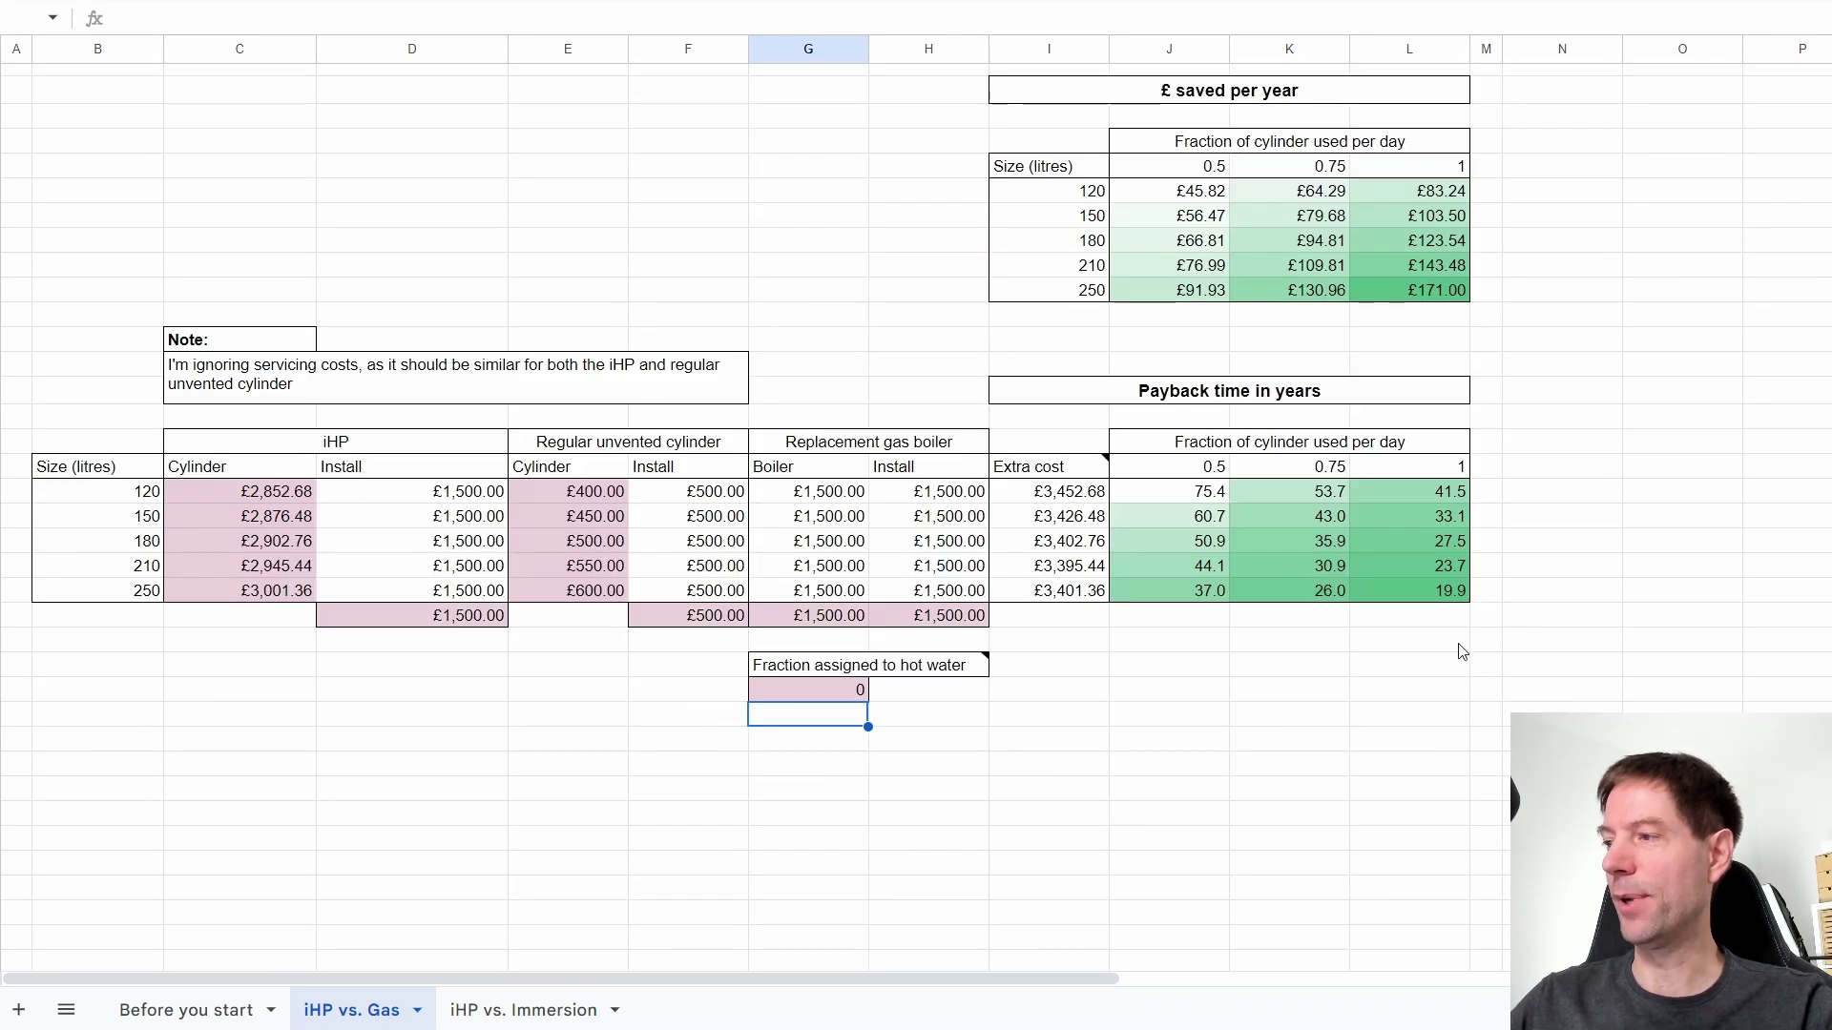
left_click(1434, 593)
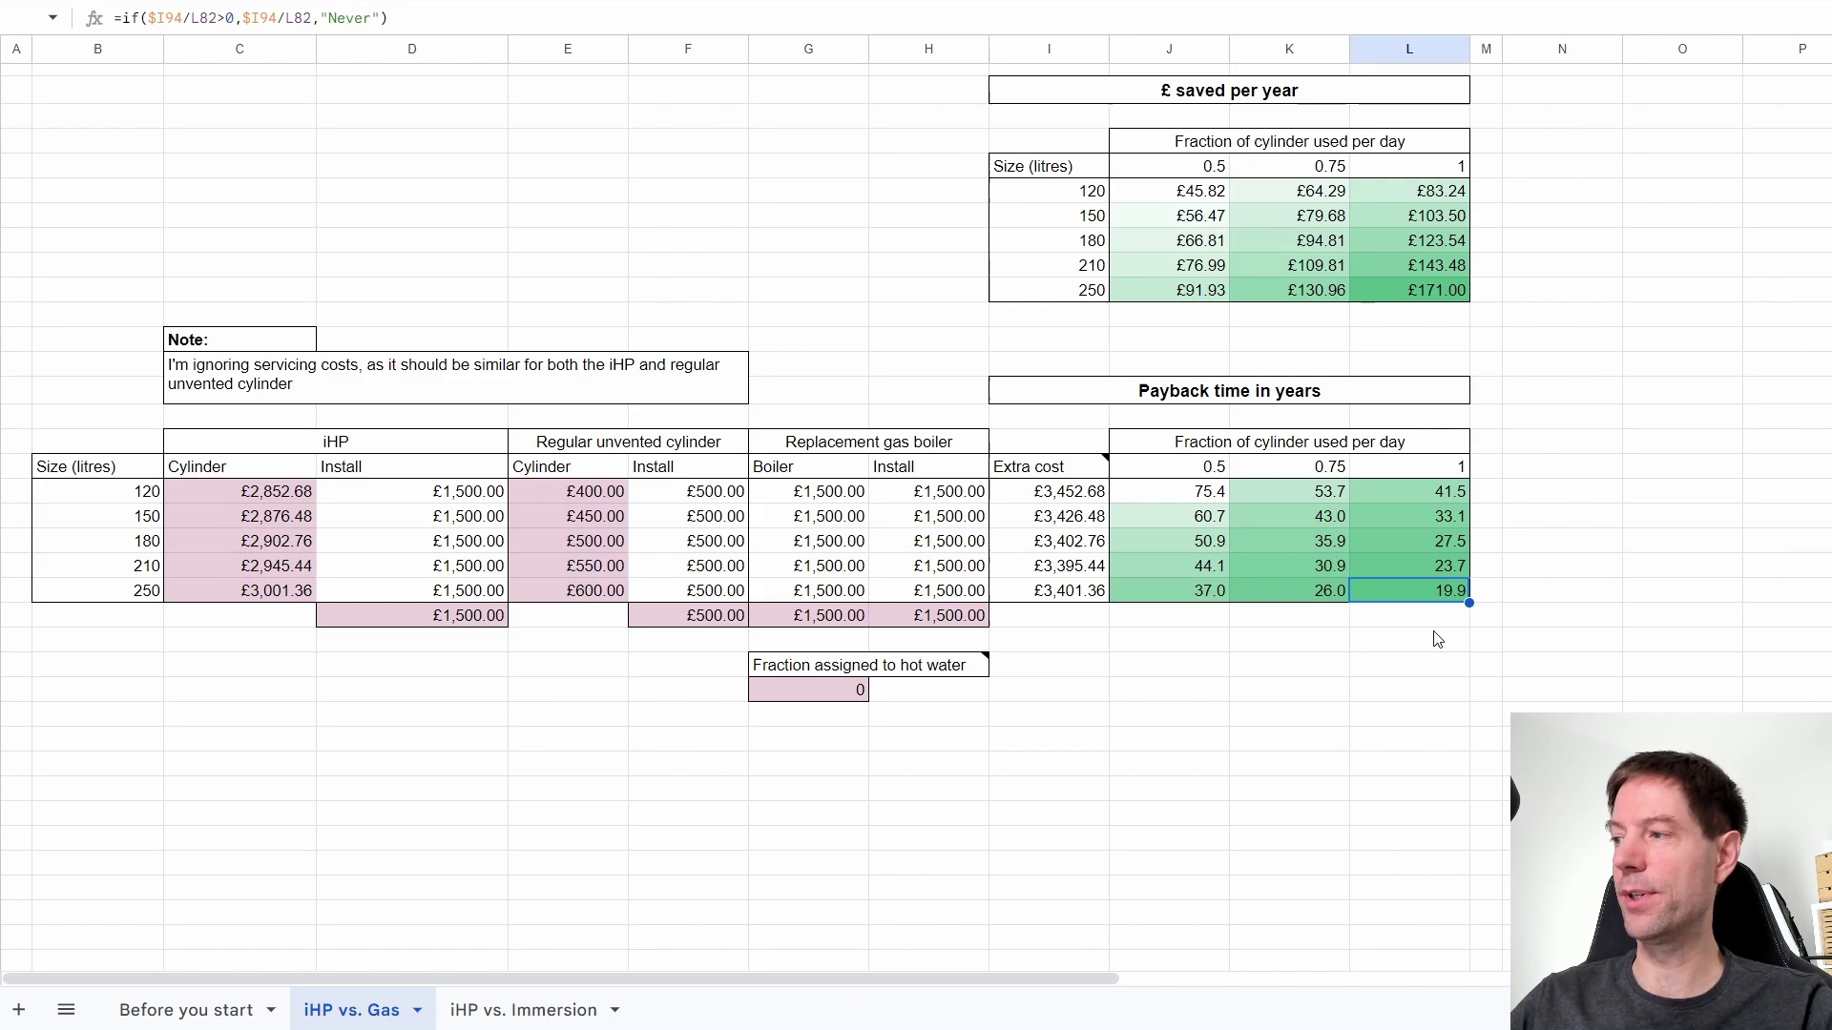
scroll(1380, 612, "up", 7)
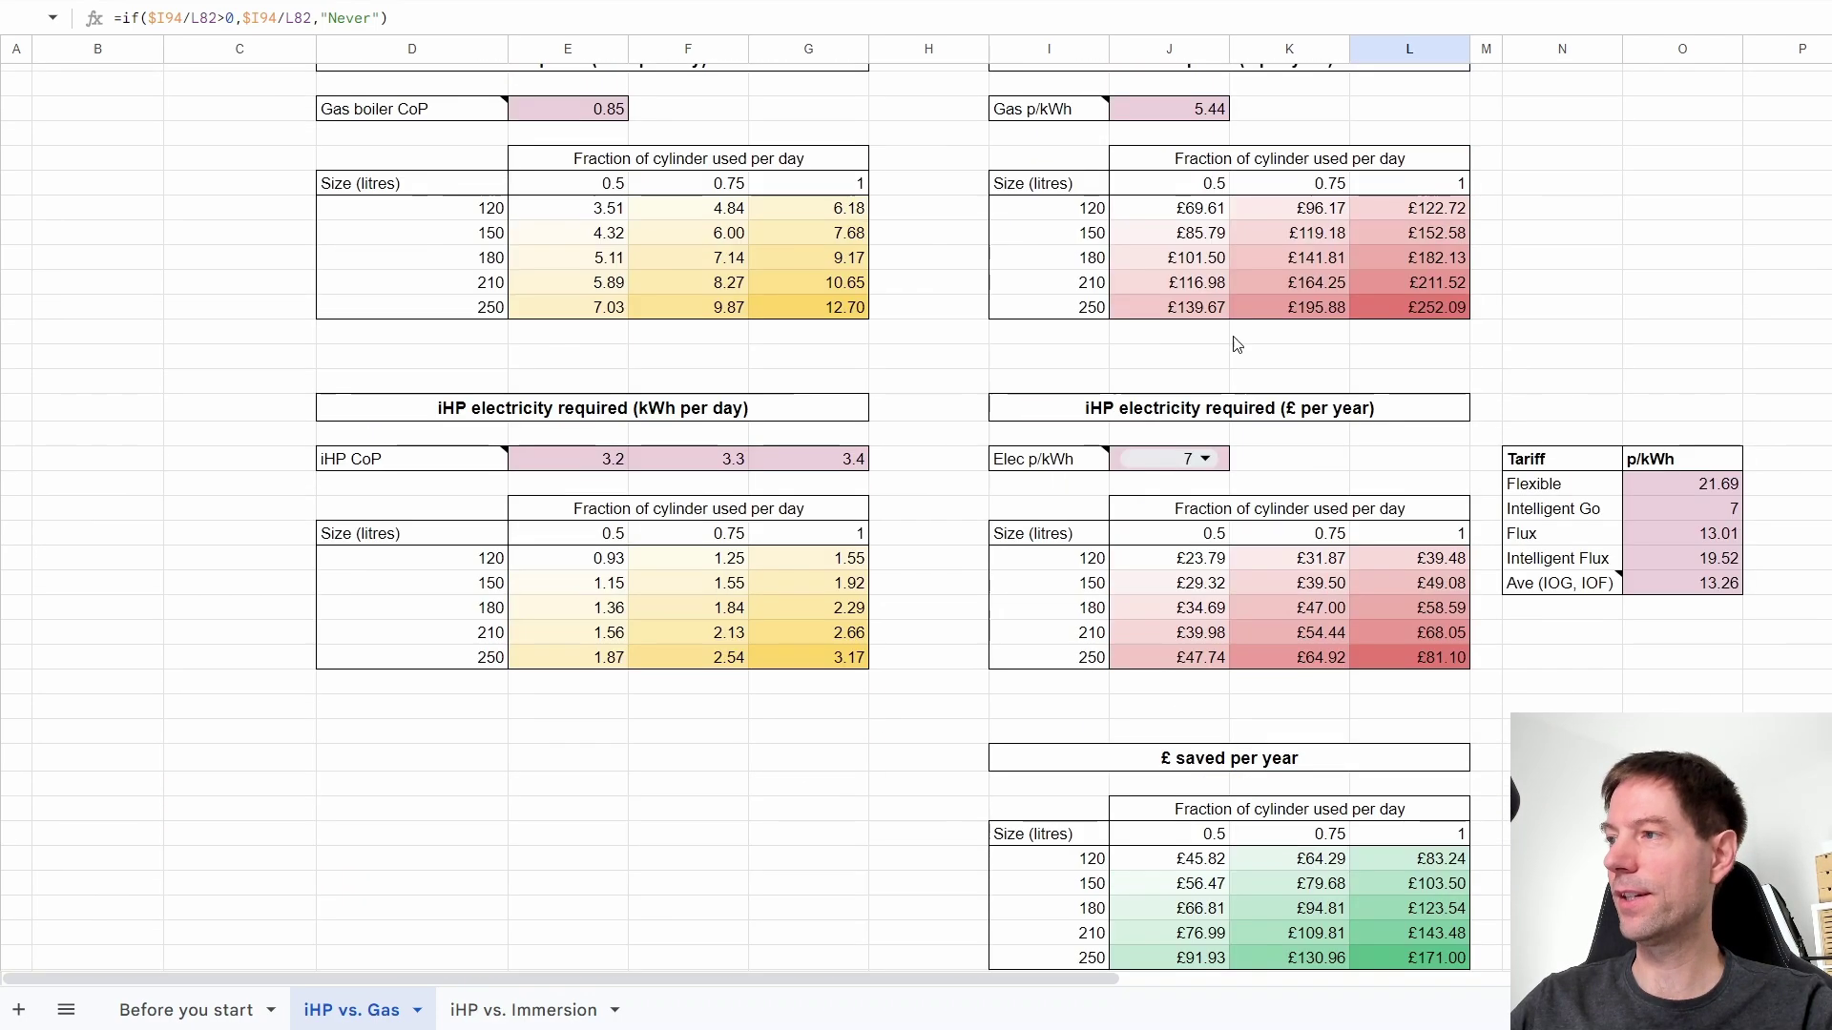
scroll(1201, 116, "up", 1)
left_click(1326, 105)
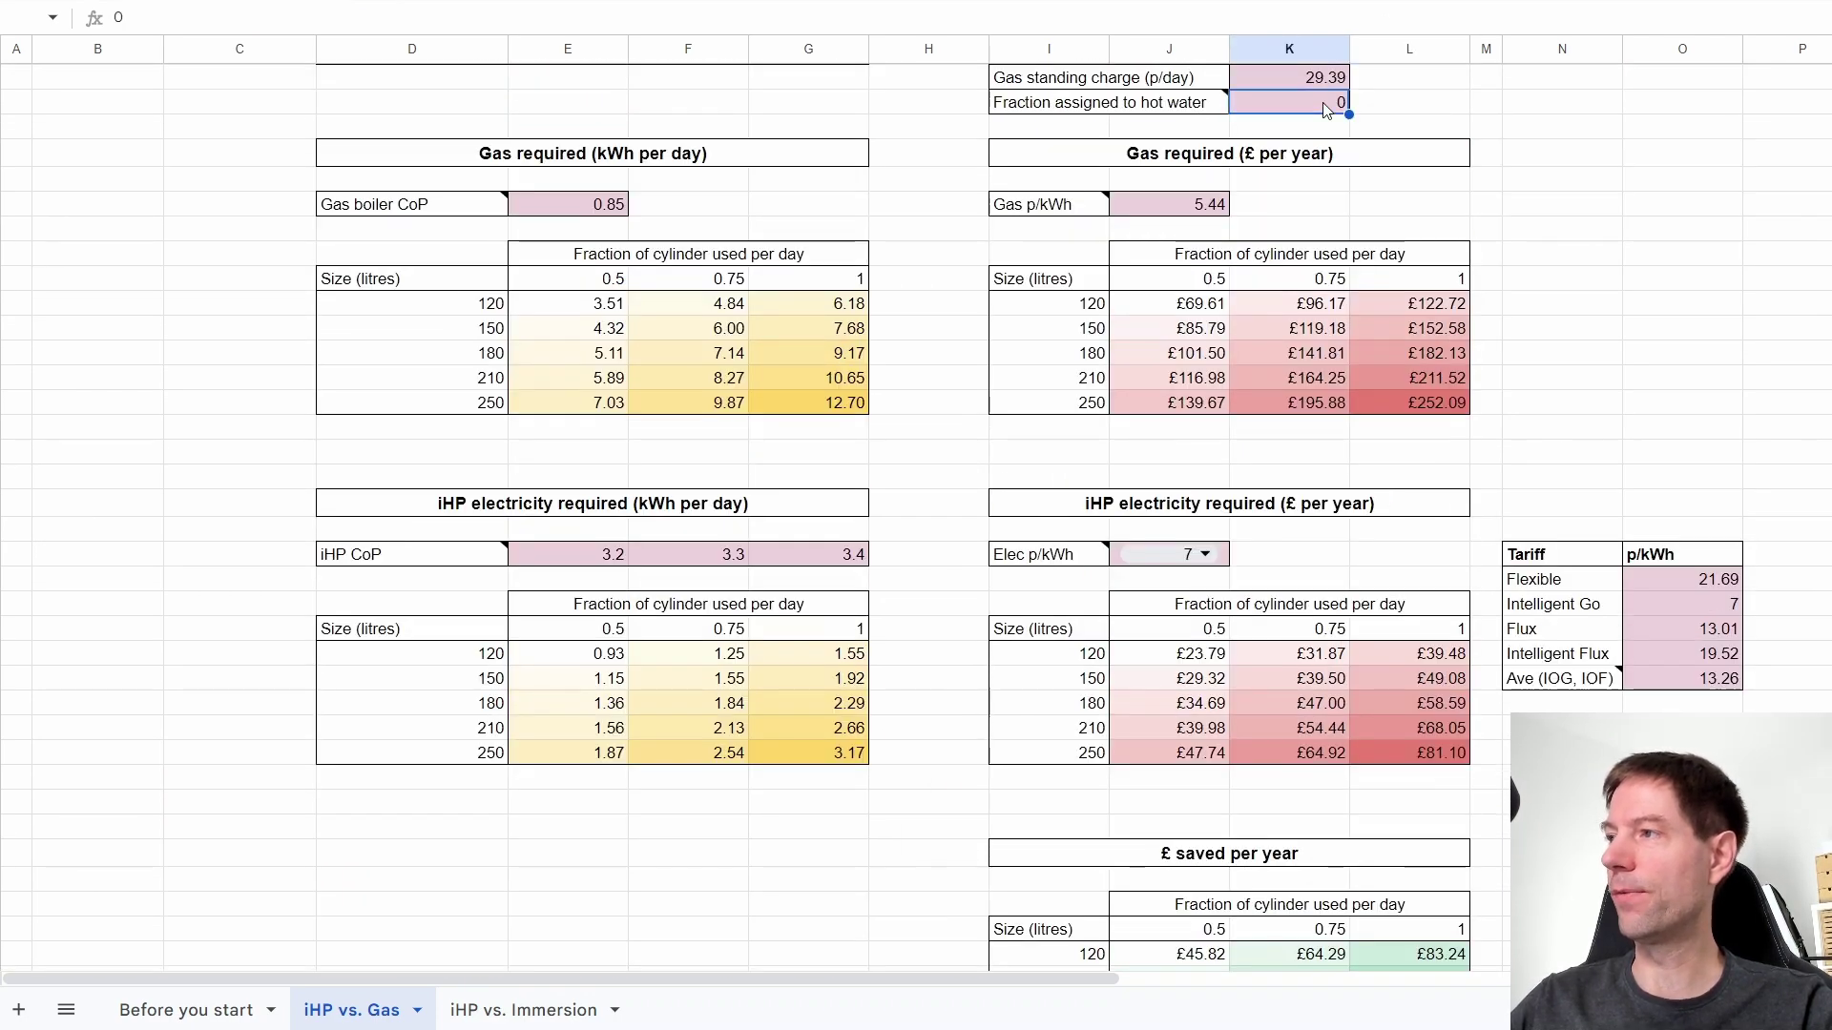
type("0.5")
key("Return")
scroll(1404, 401, "down", 9)
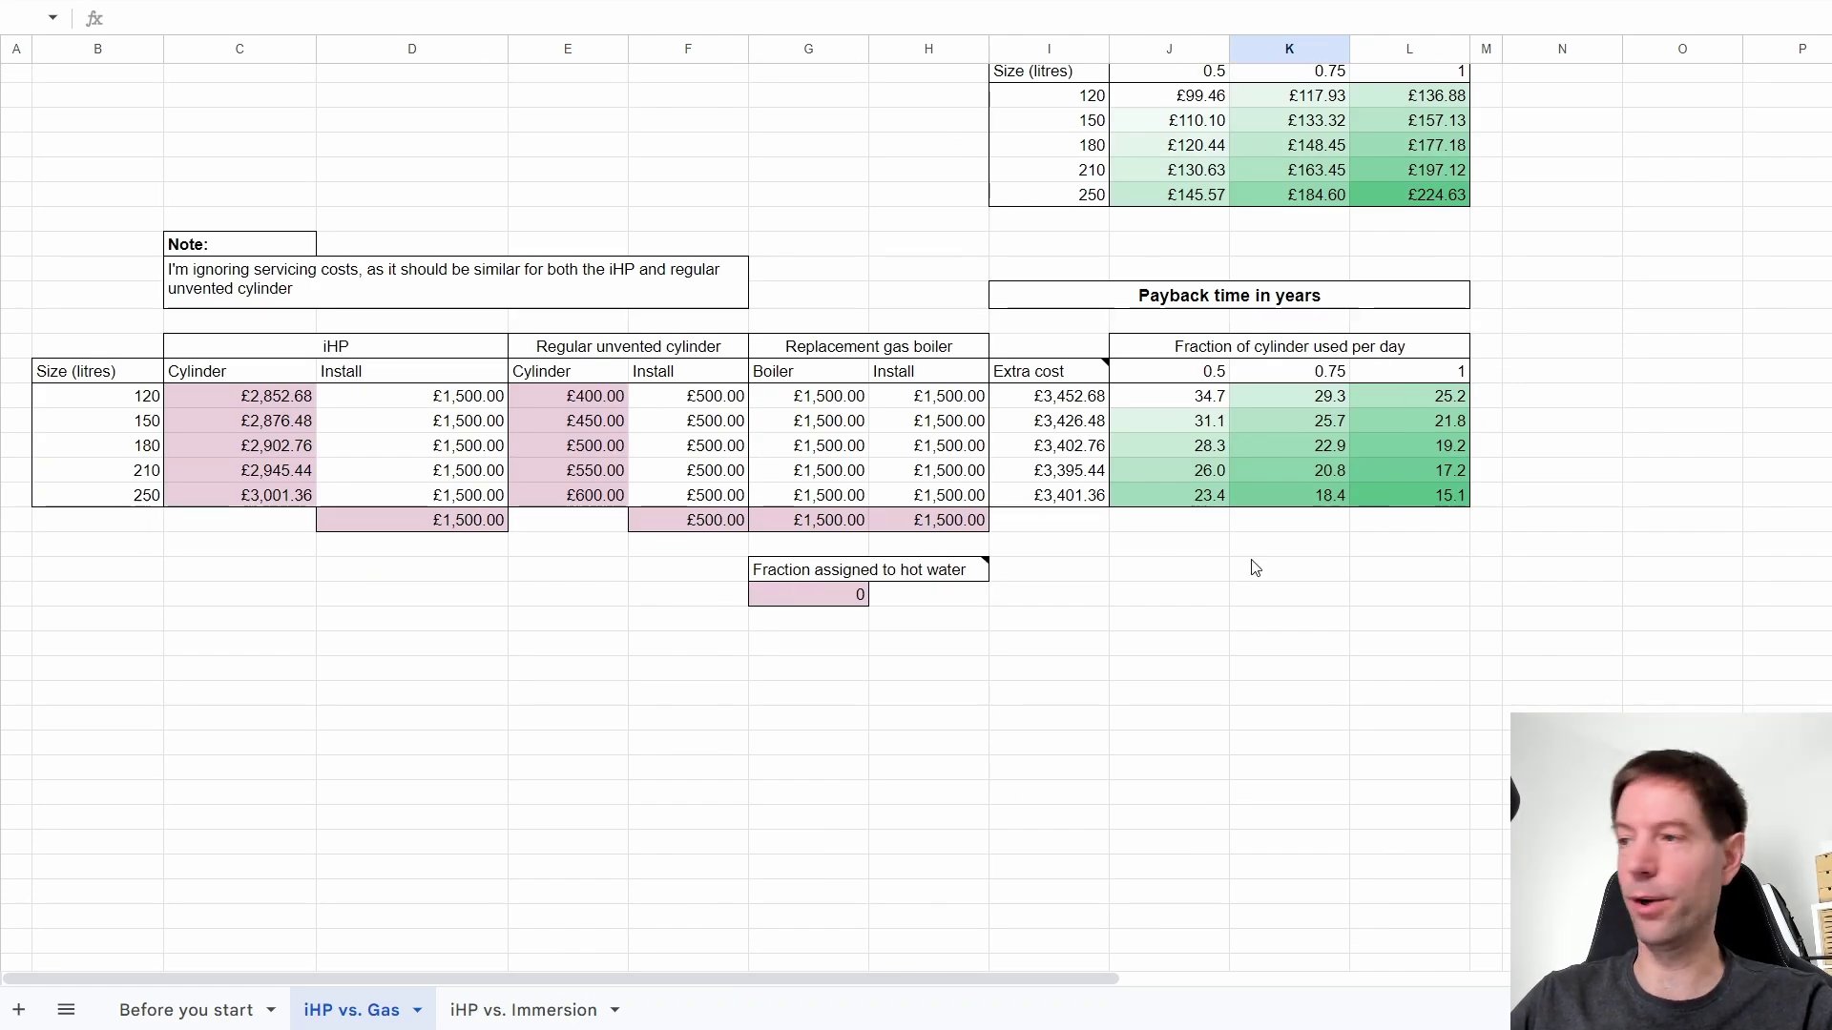
left_click(852, 599)
type("0.5")
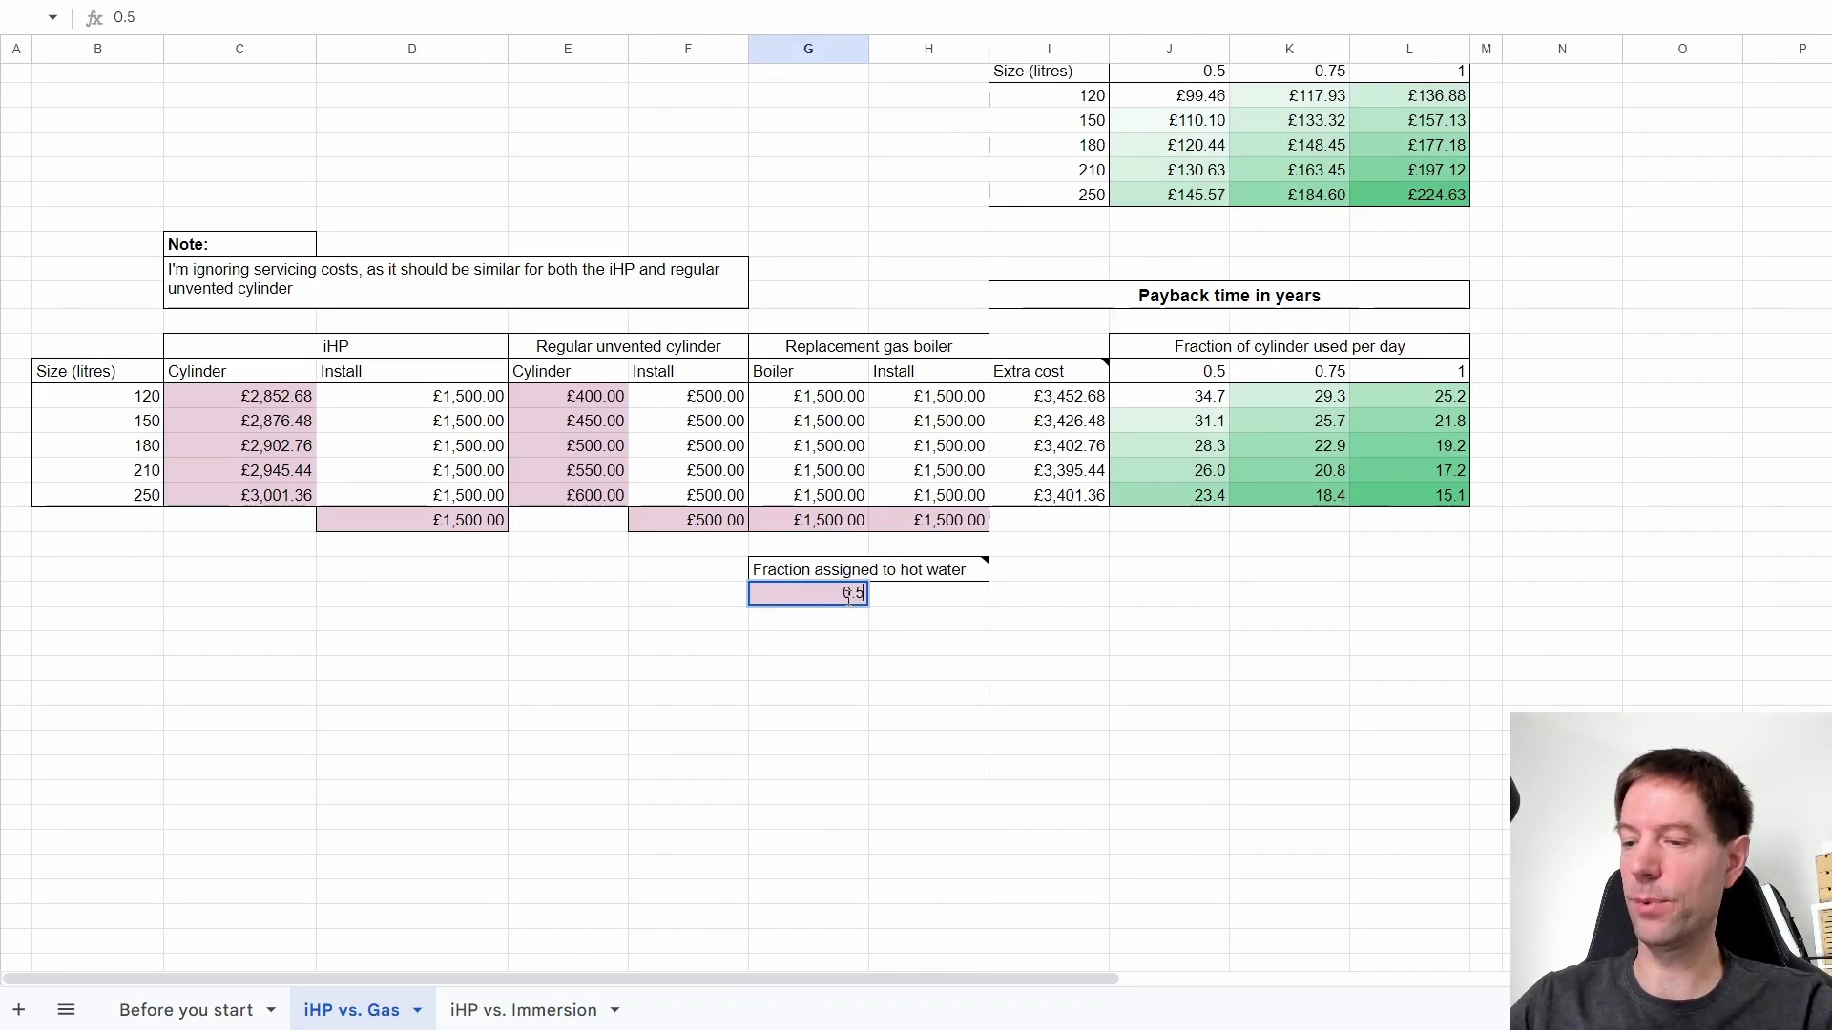
key("Return")
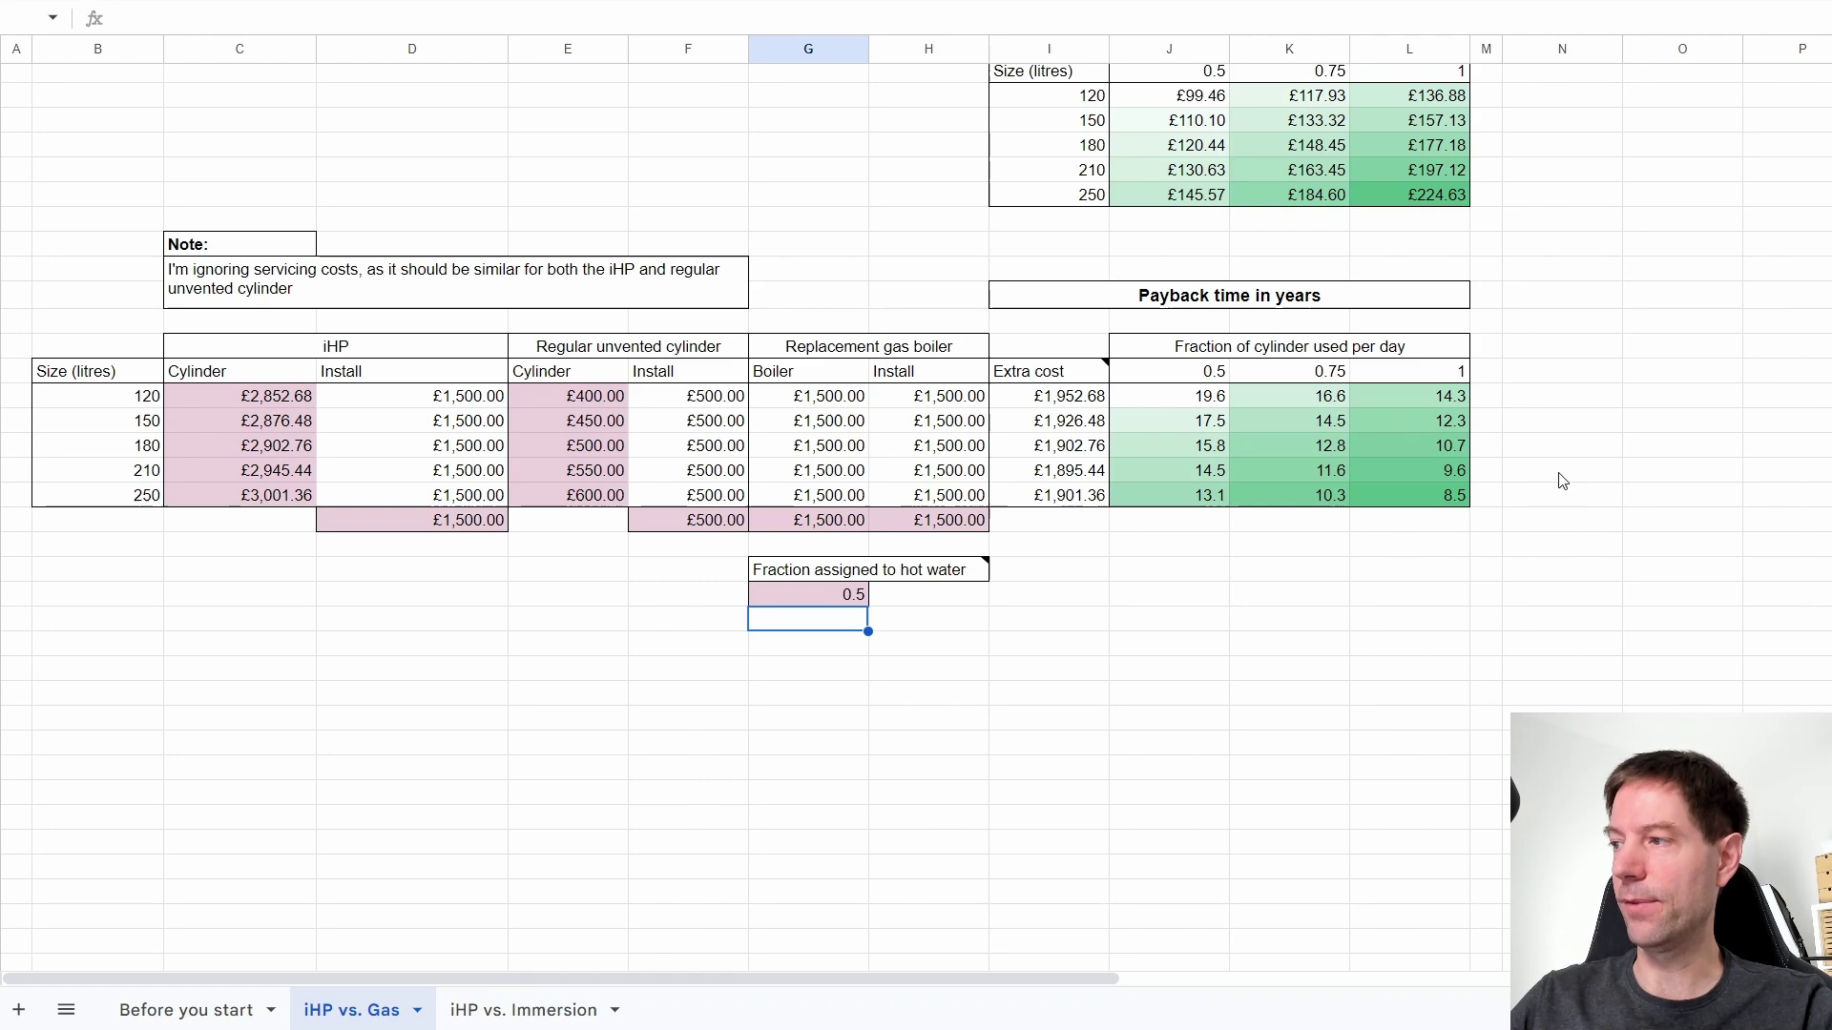
scroll(1459, 567, "up", 4)
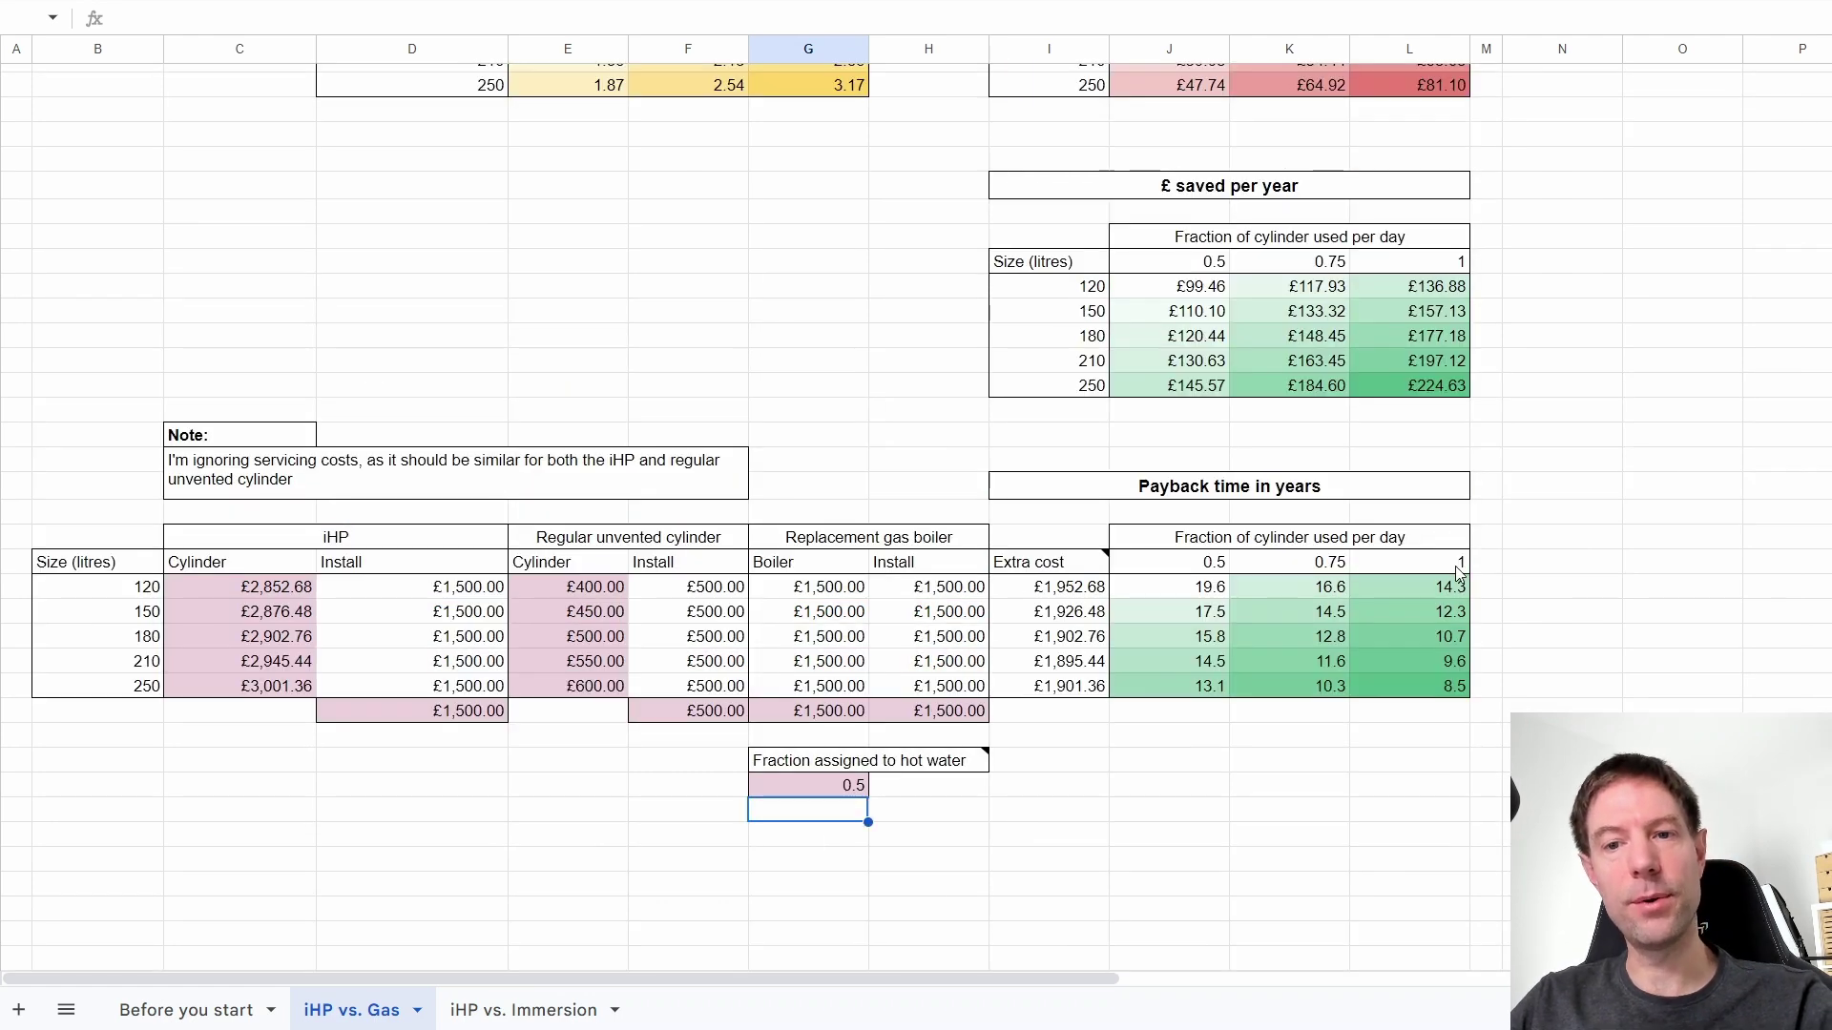